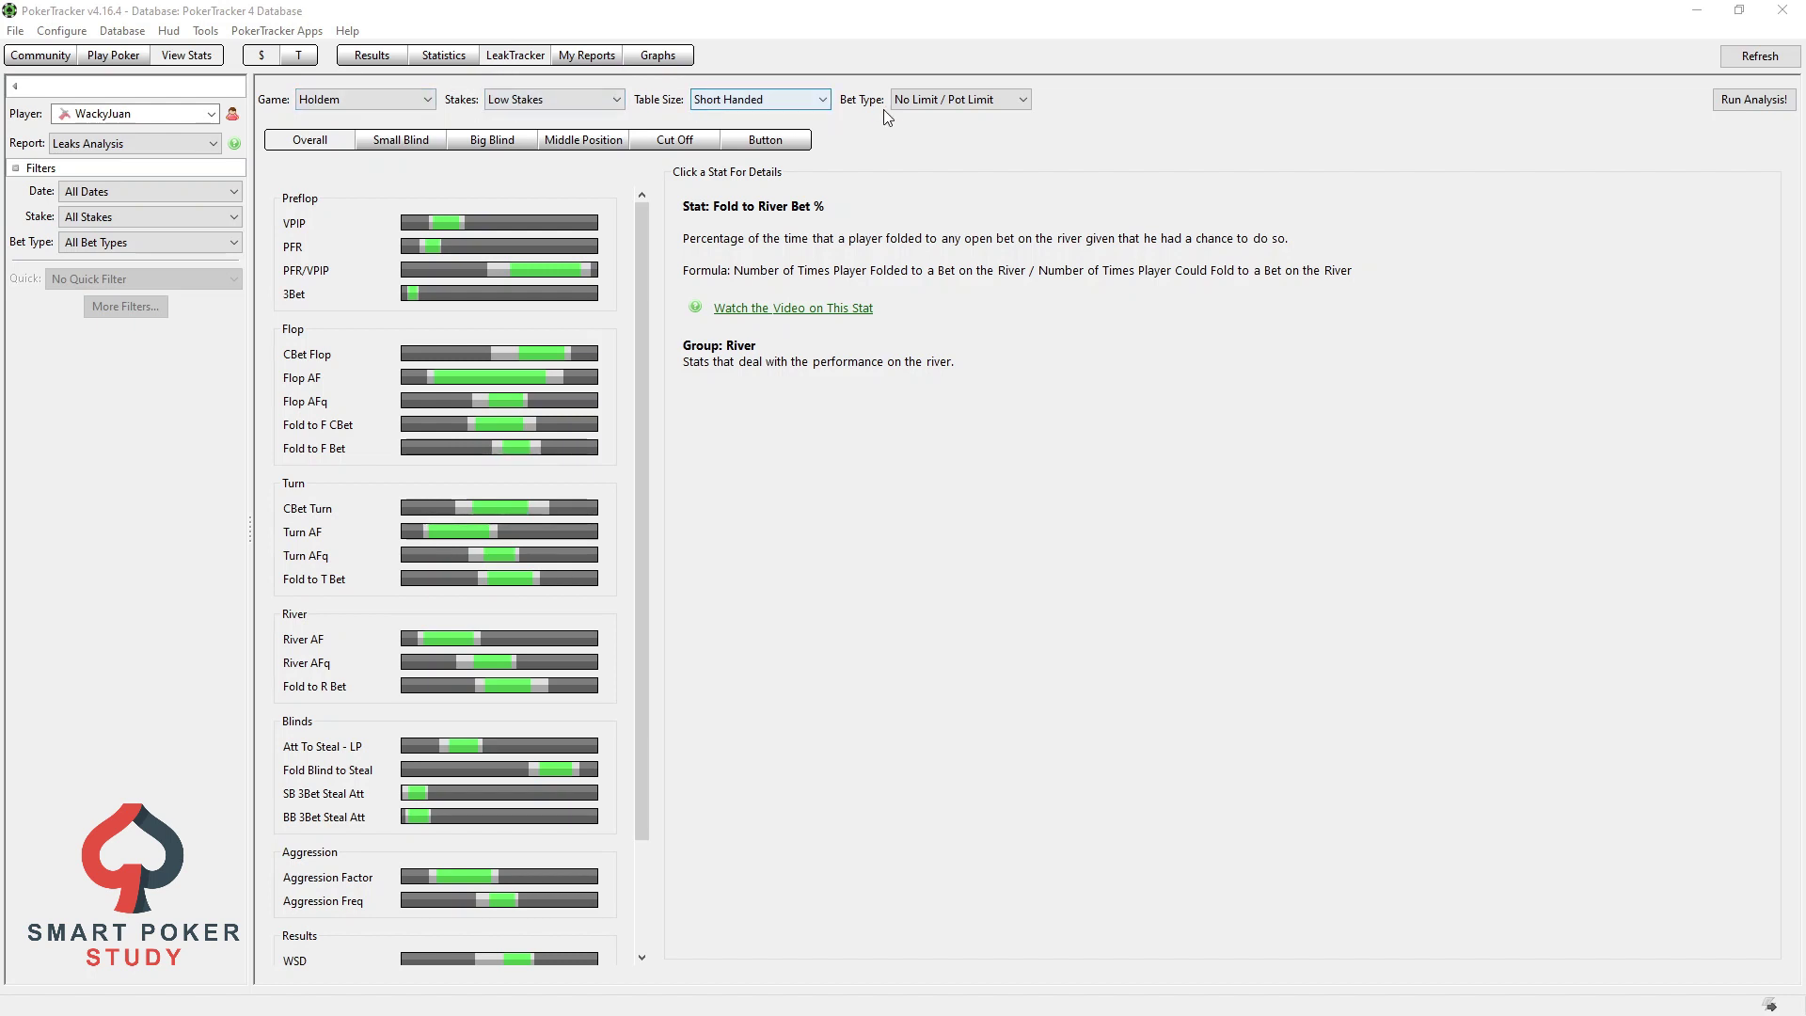
Step: Set the leak analysis table size to Short Handed and keep the bet type at No Limit / Pot Limit
left_click(713, 108)
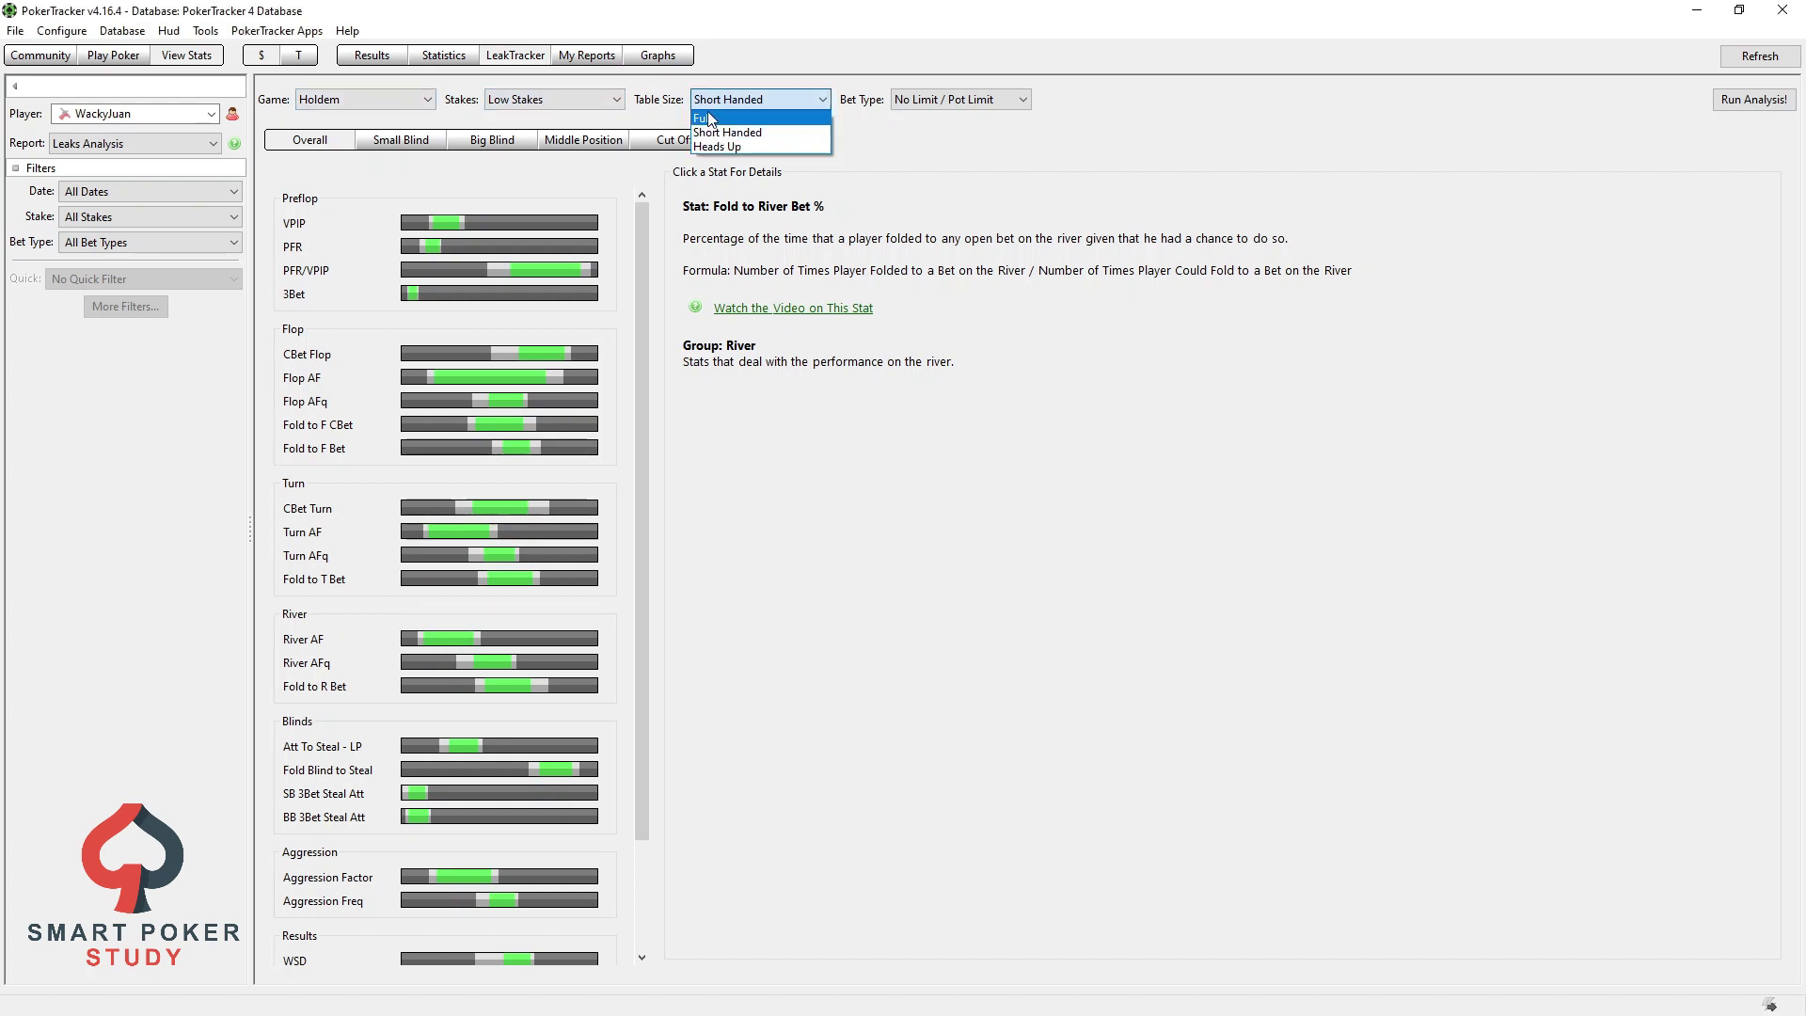
left_click(712, 132)
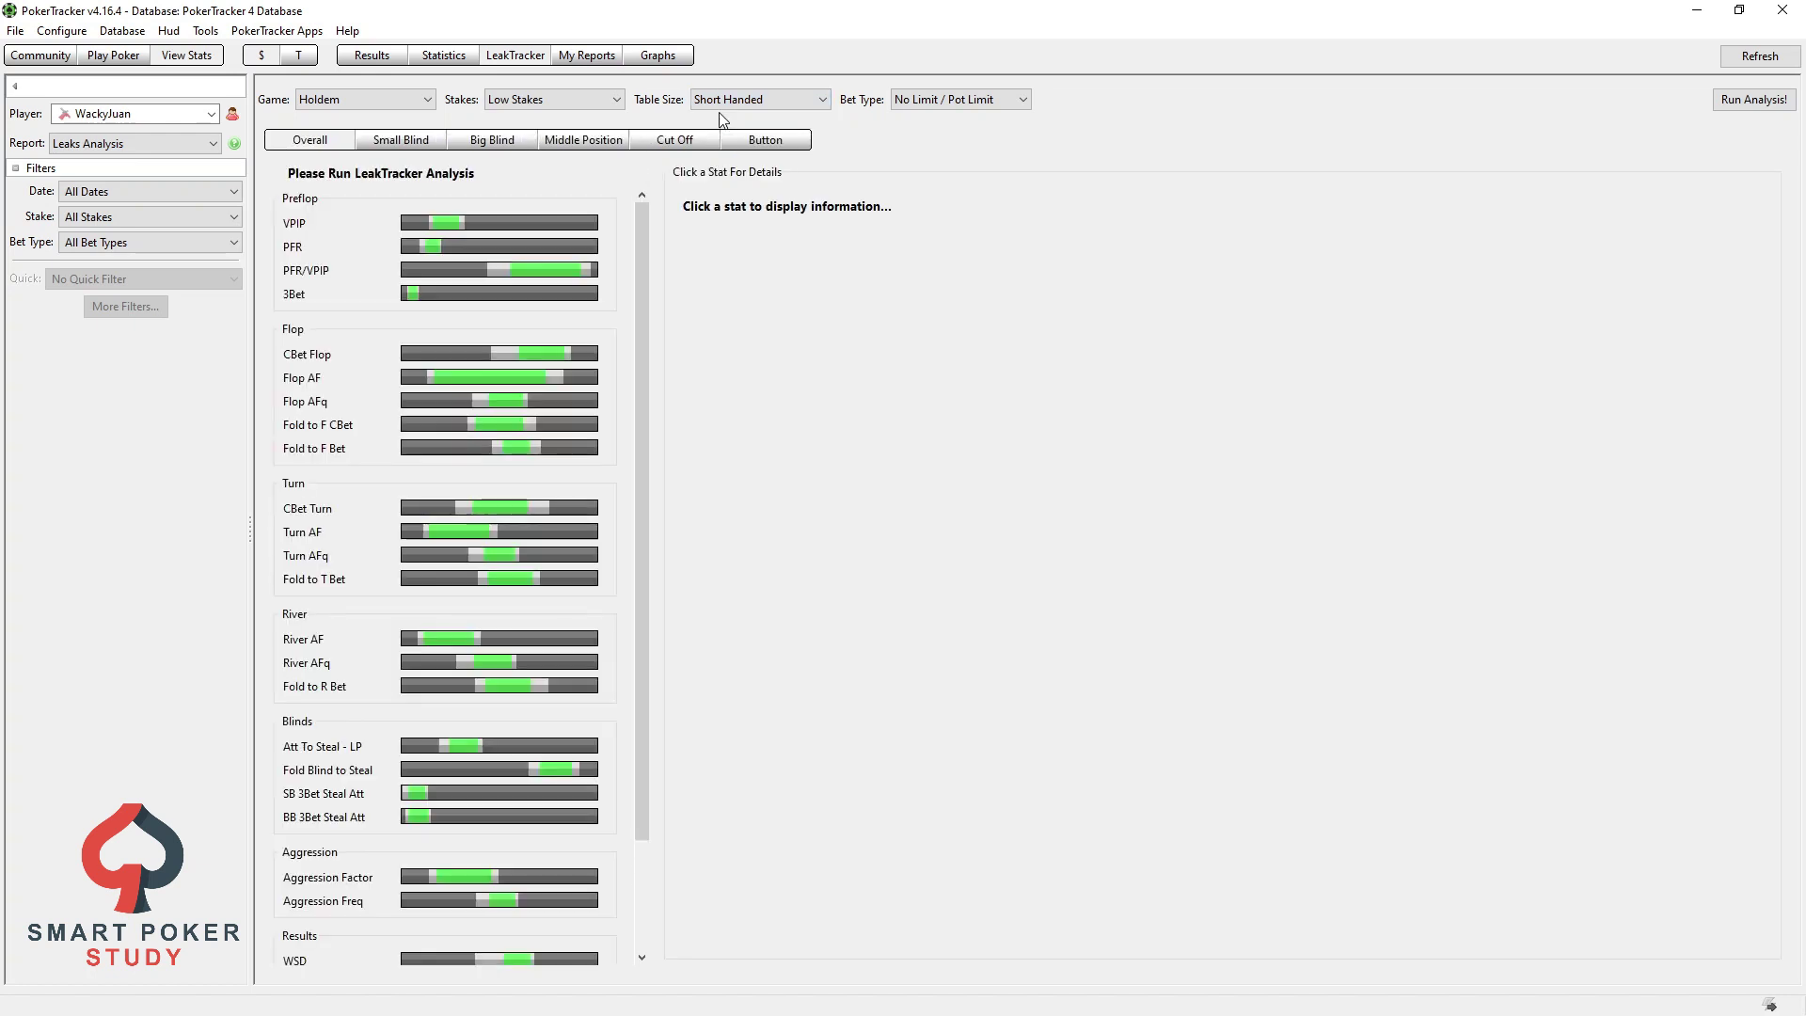
left_click(935, 105)
left_click(863, 128)
Step: View the target stat ranges for the Small Blind and Big Blind positions, and return to the Overall ranges
left_click(405, 145)
left_click(489, 141)
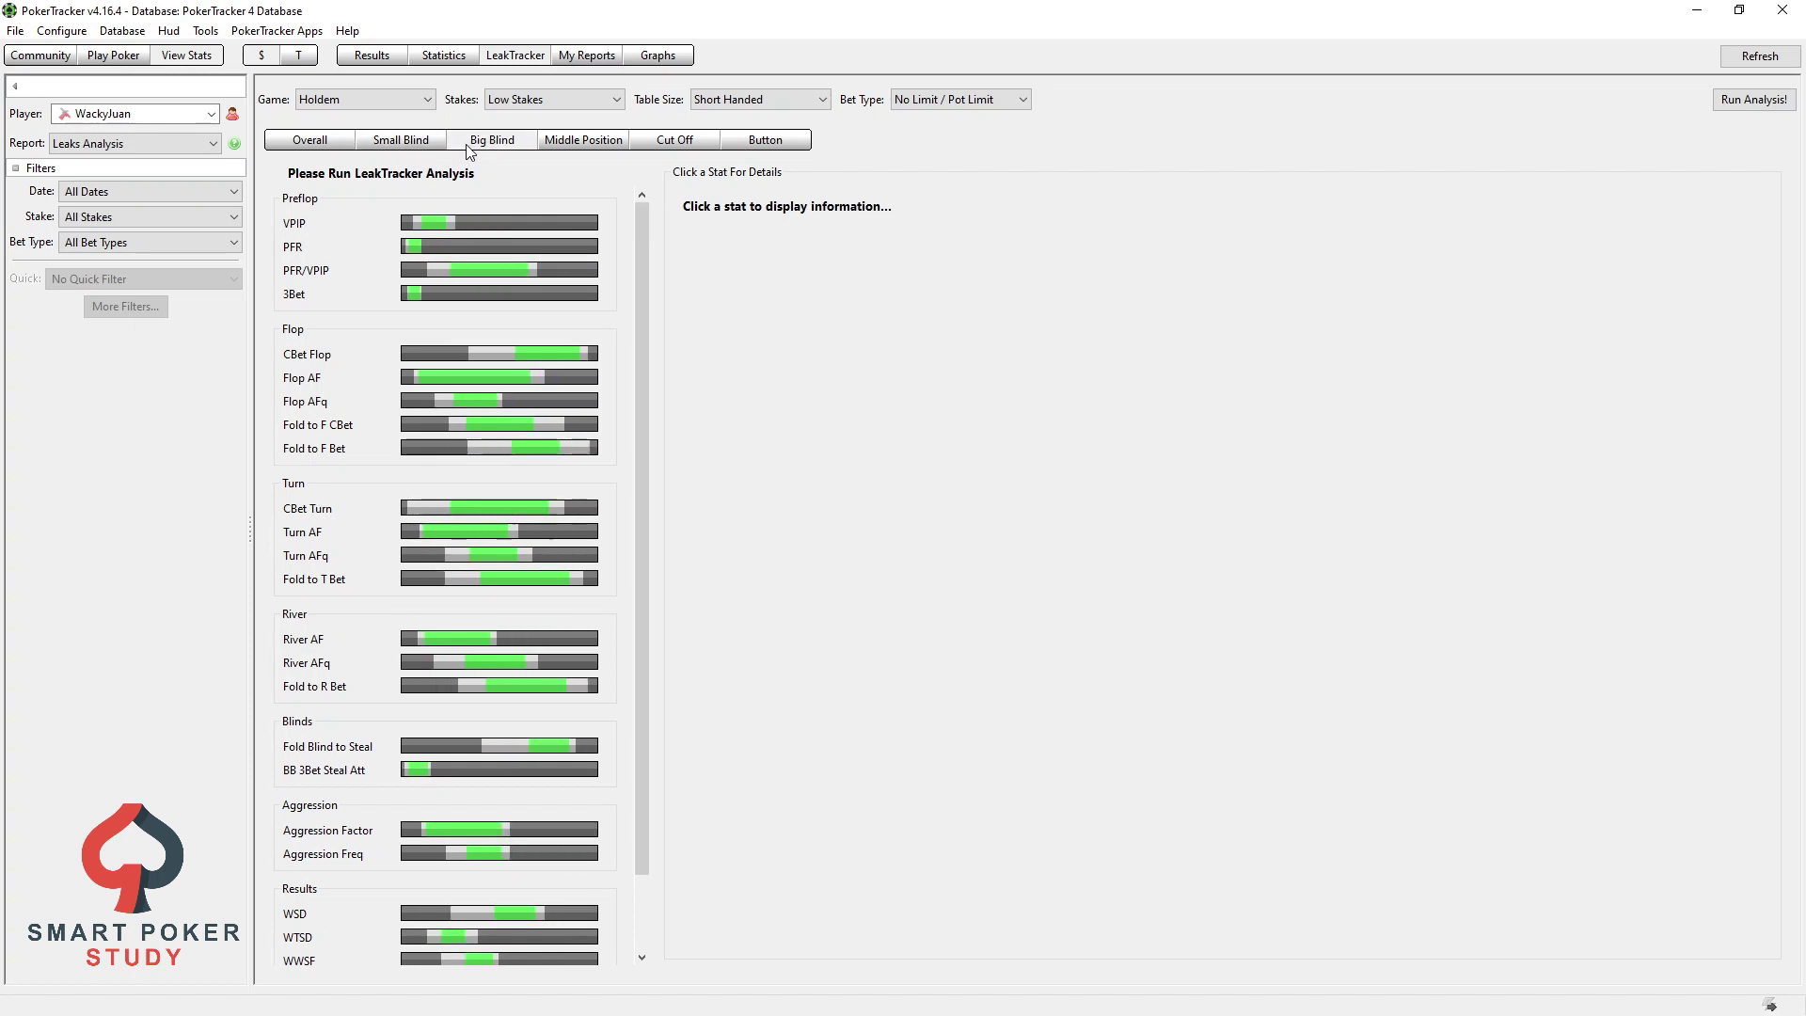
left_click(331, 149)
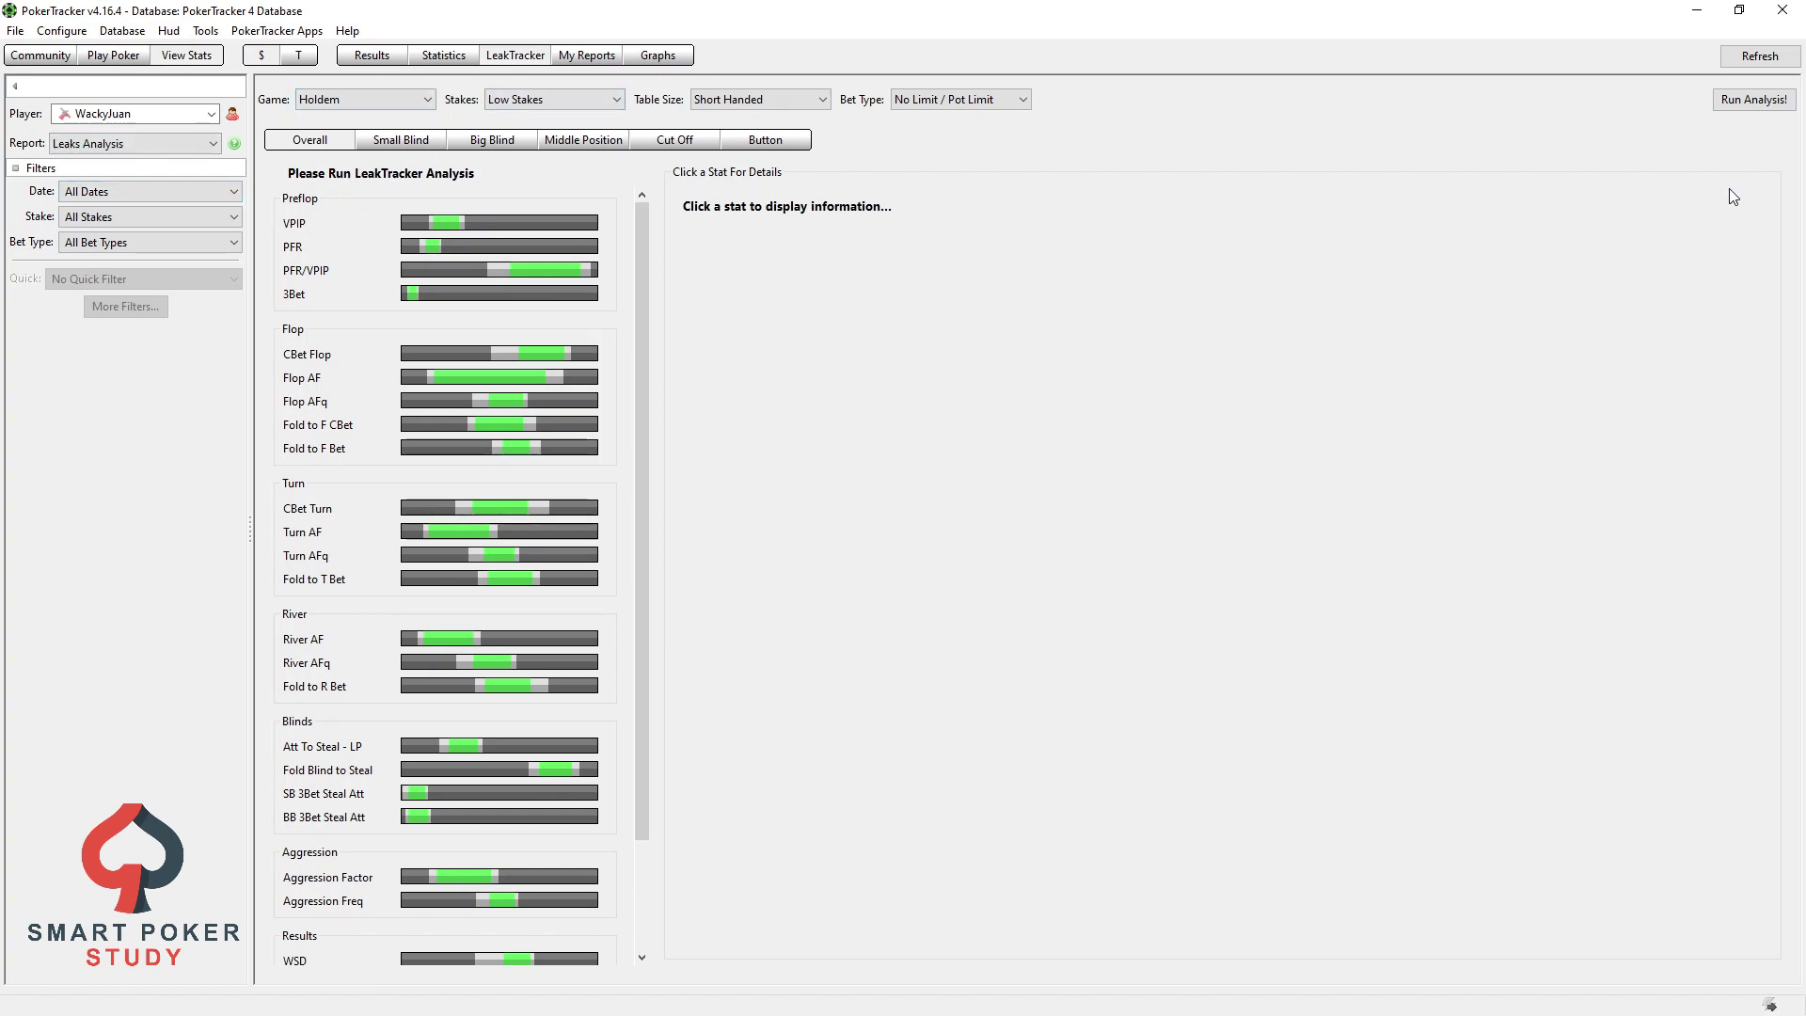
Step: Run the leak analysis and check the details of VPIP, CBet Flop, Fold to F Bet and Fold to R Bet
left_click(1747, 101)
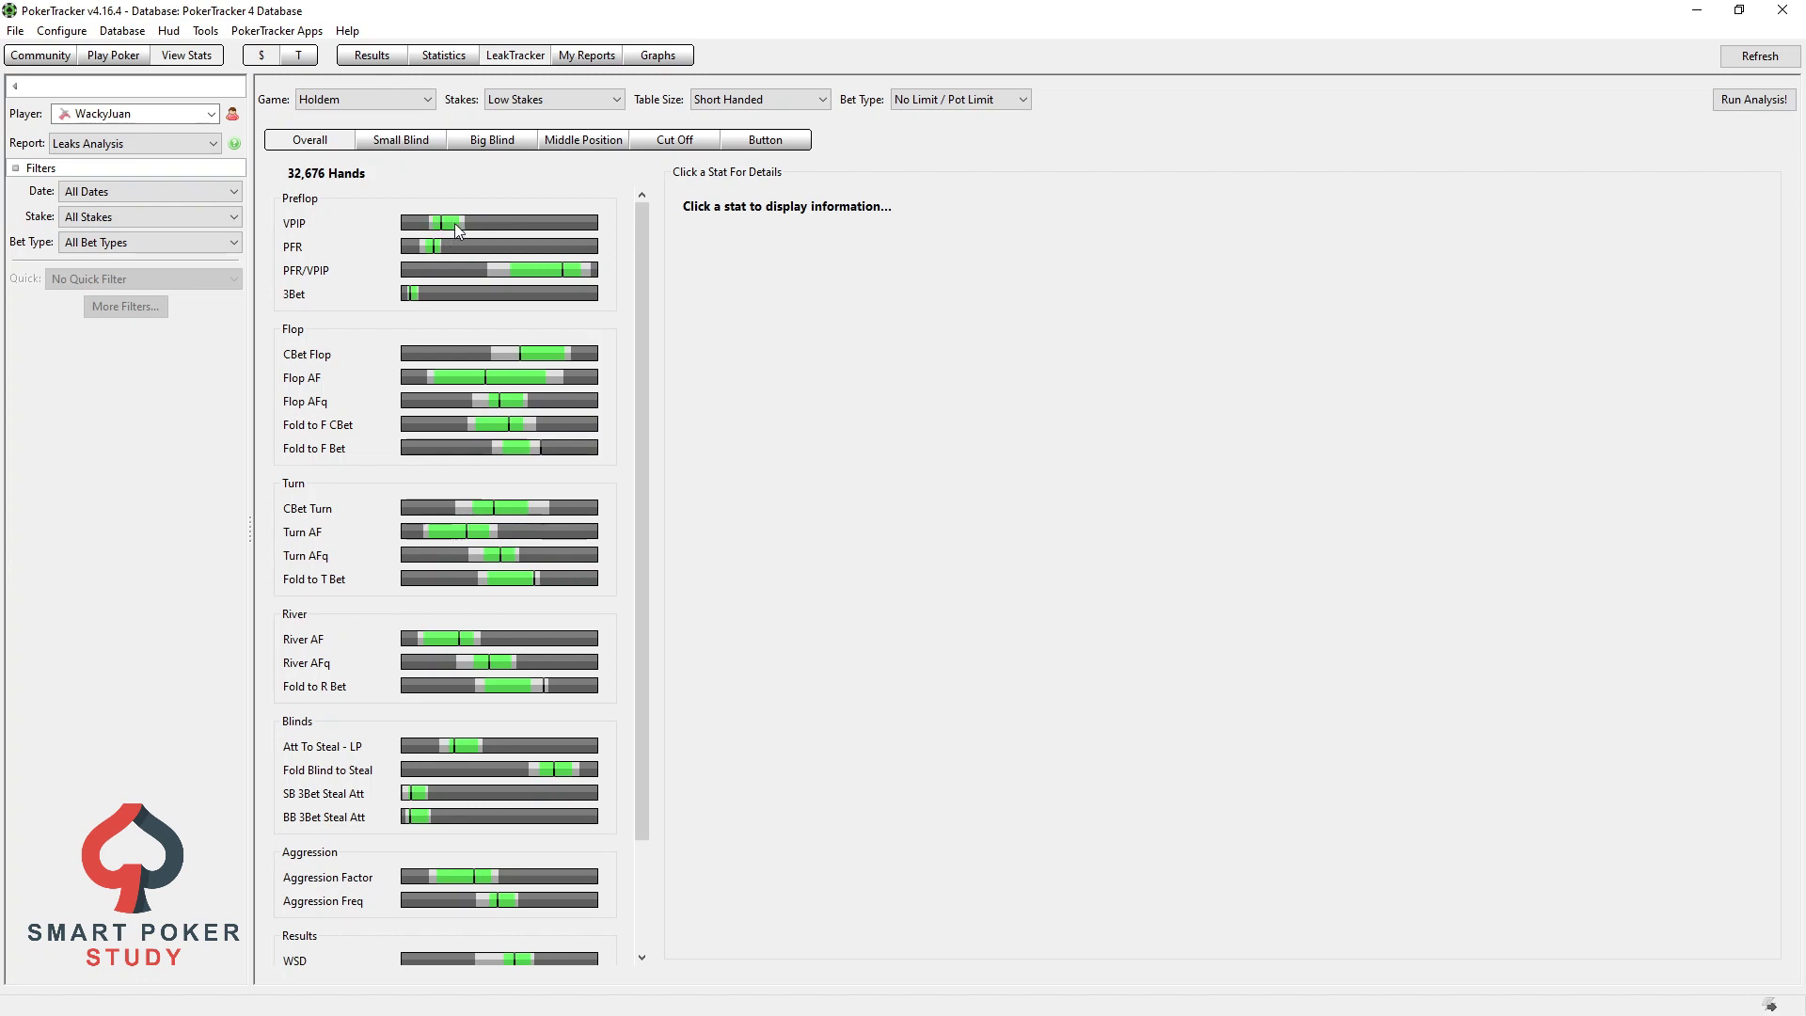
left_click(455, 222)
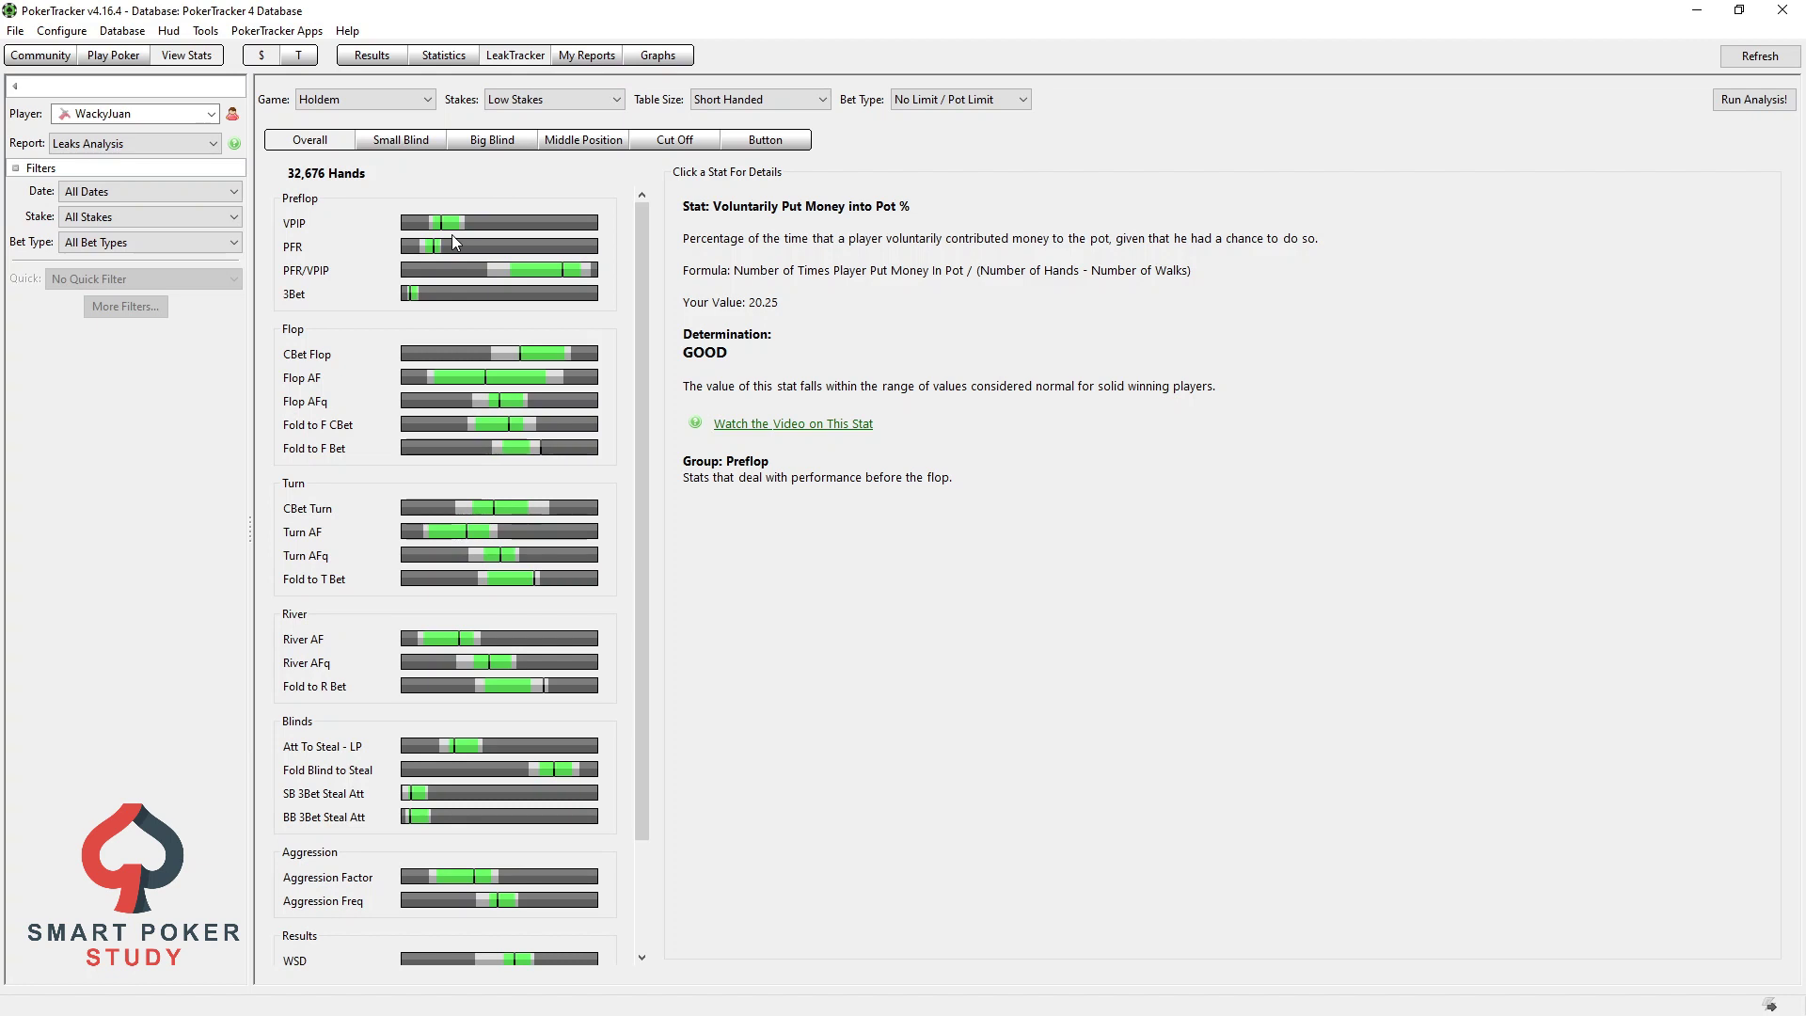
left_click(511, 360)
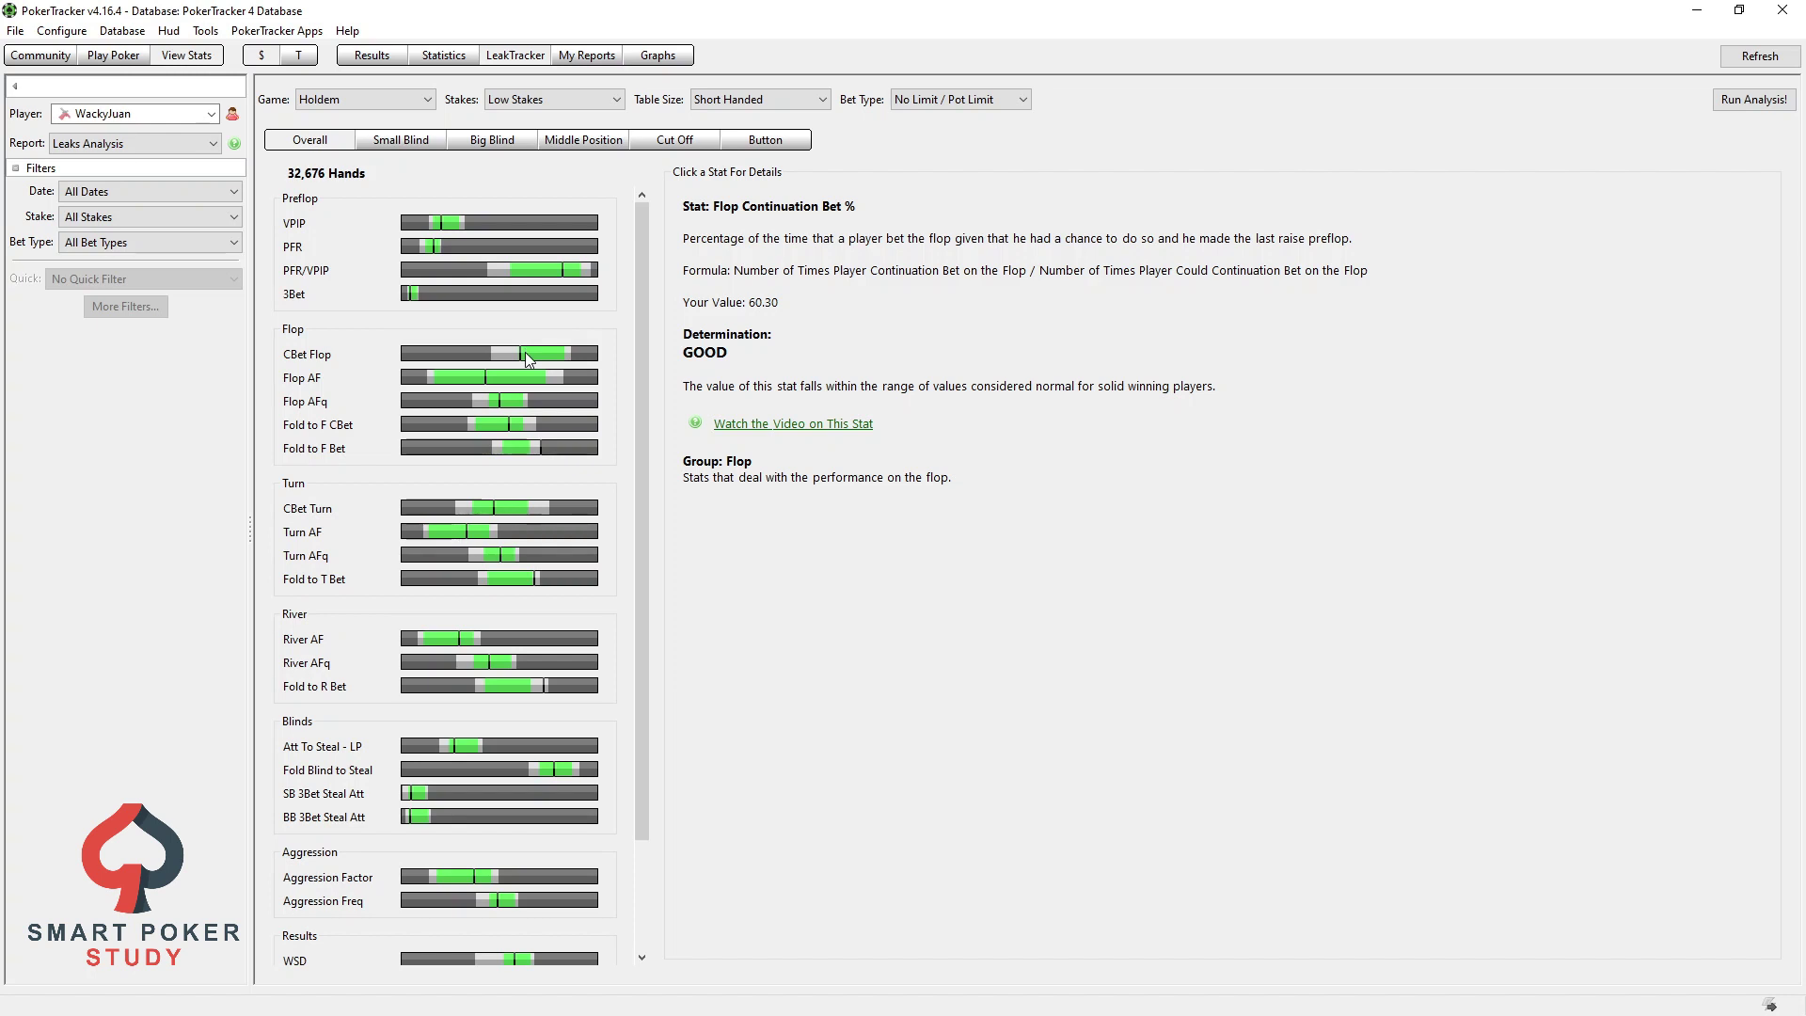
left_click(525, 445)
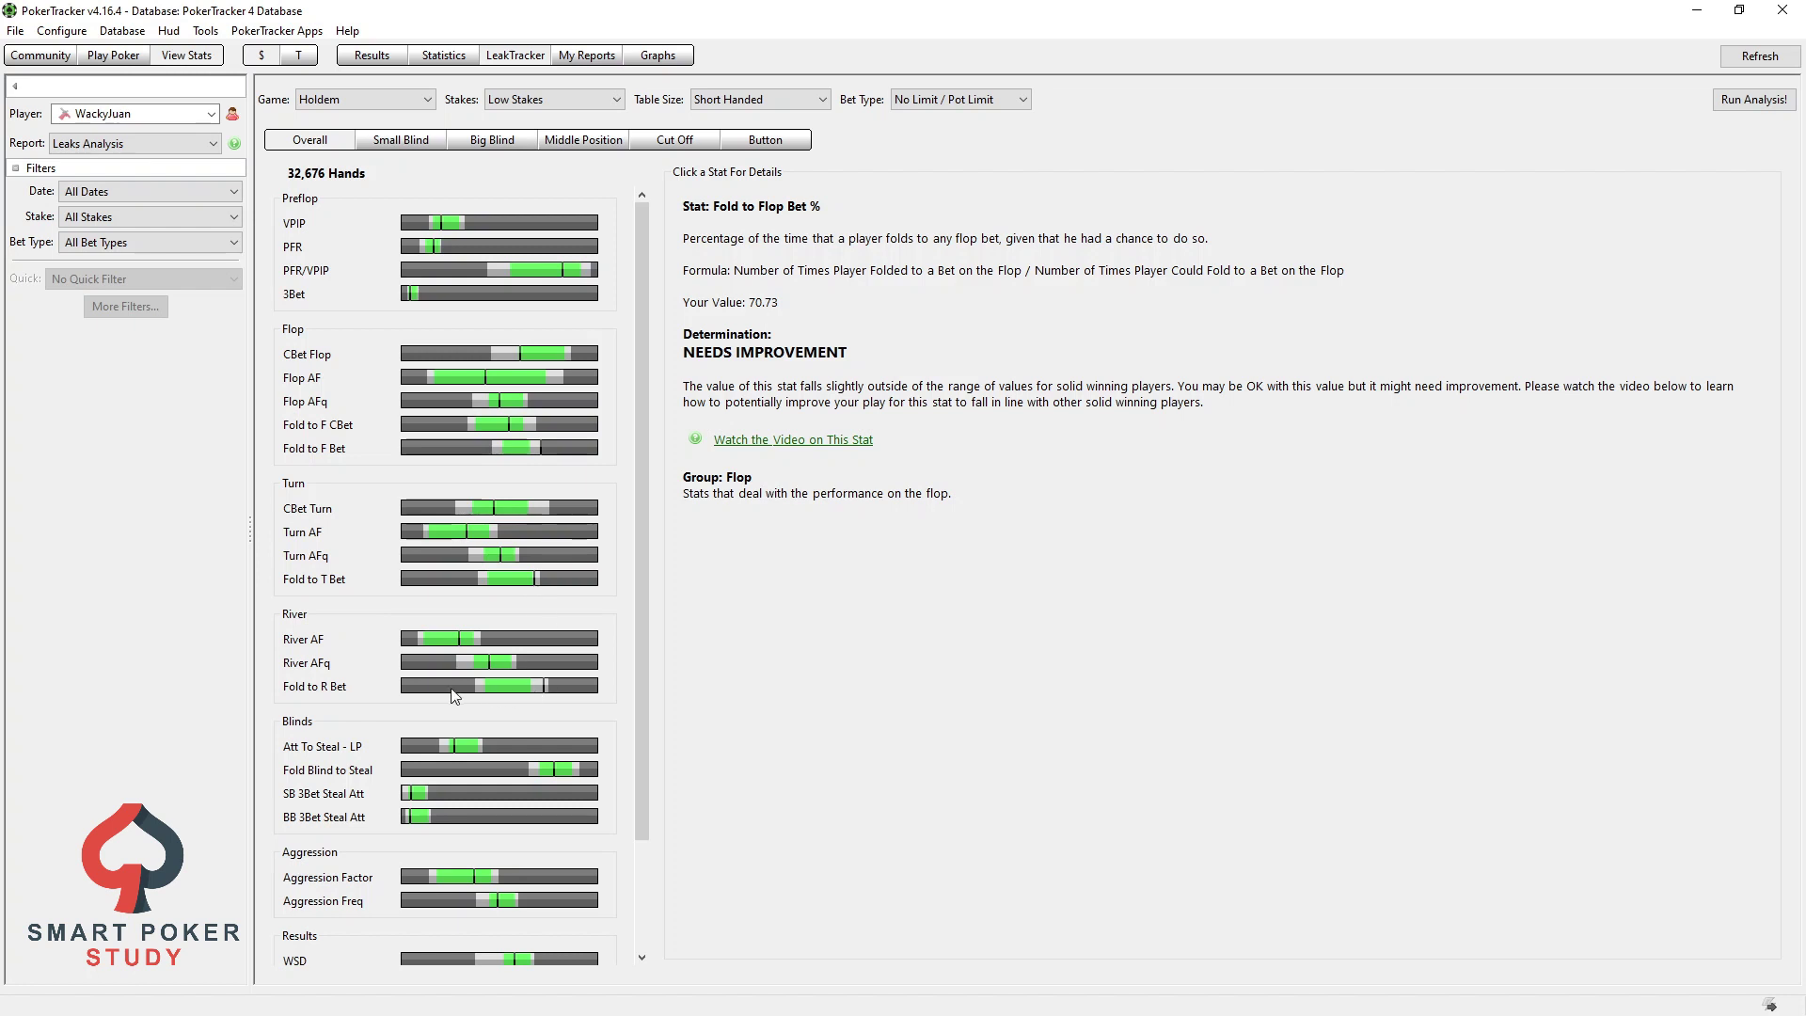
left_click(534, 686)
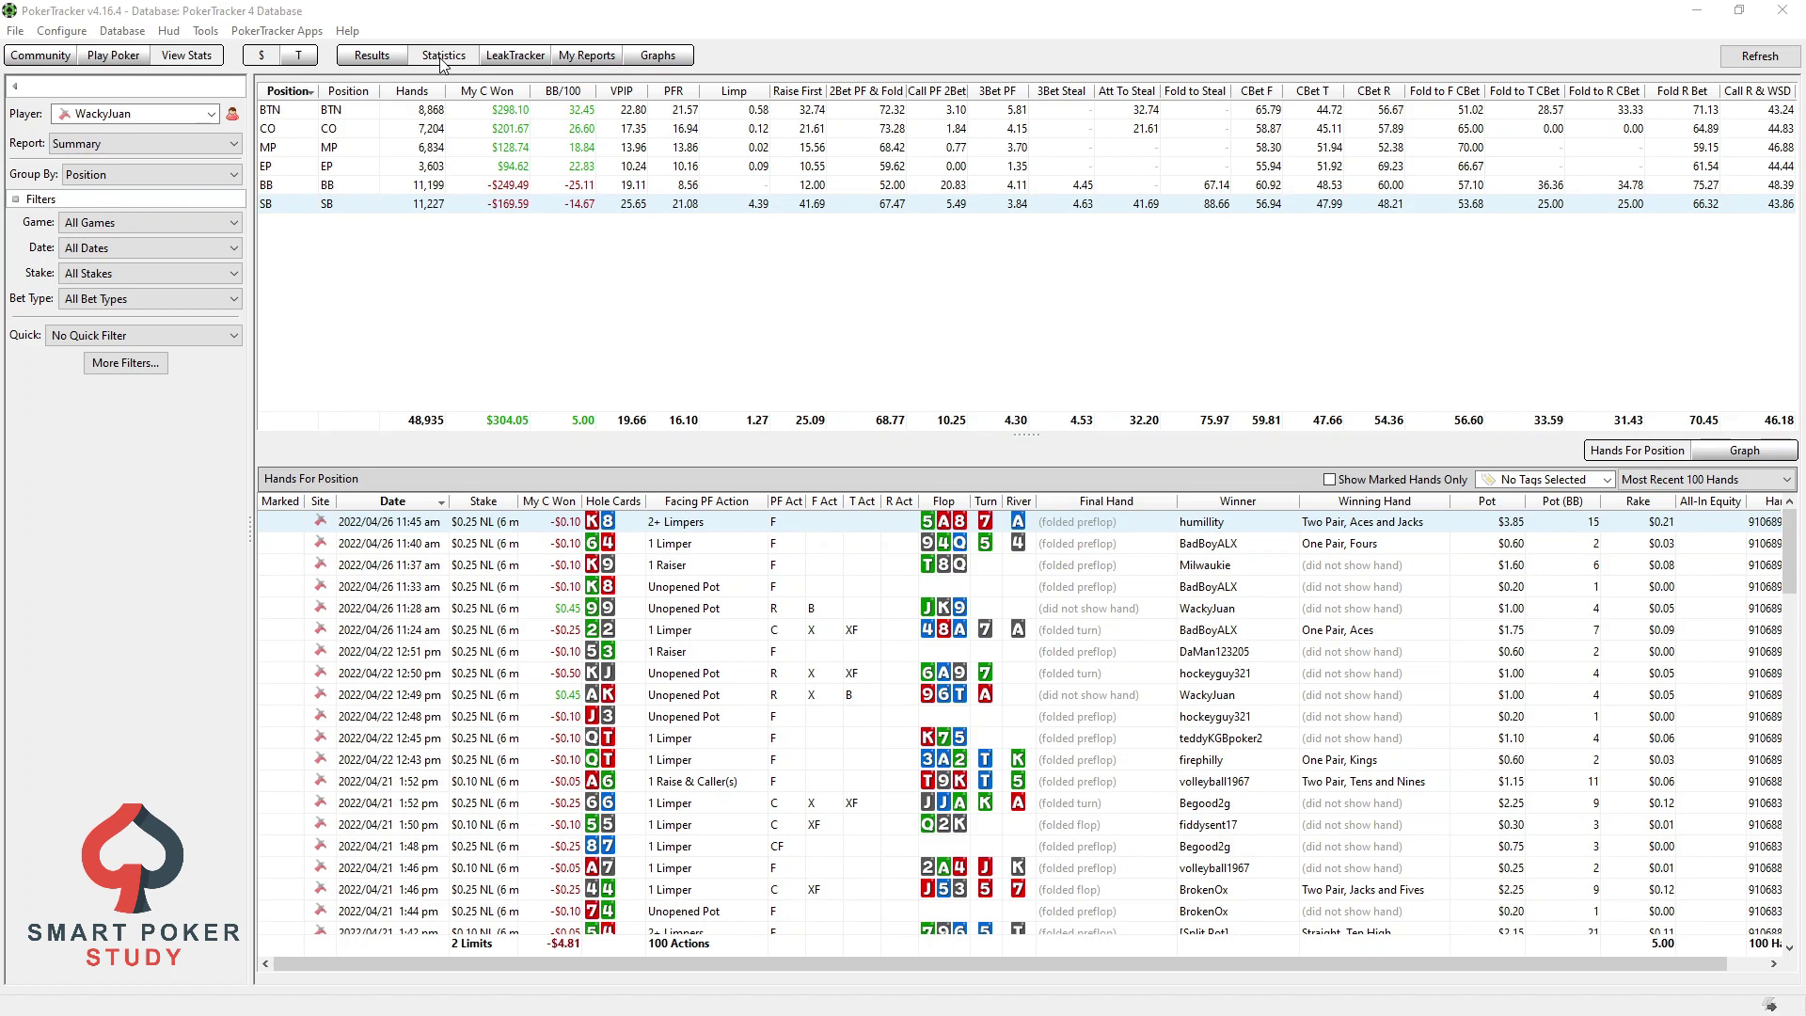
Step: Filter the position statistics to hands with any river fold, using the river actions filter Folded River Any Fold
left_click(121, 366)
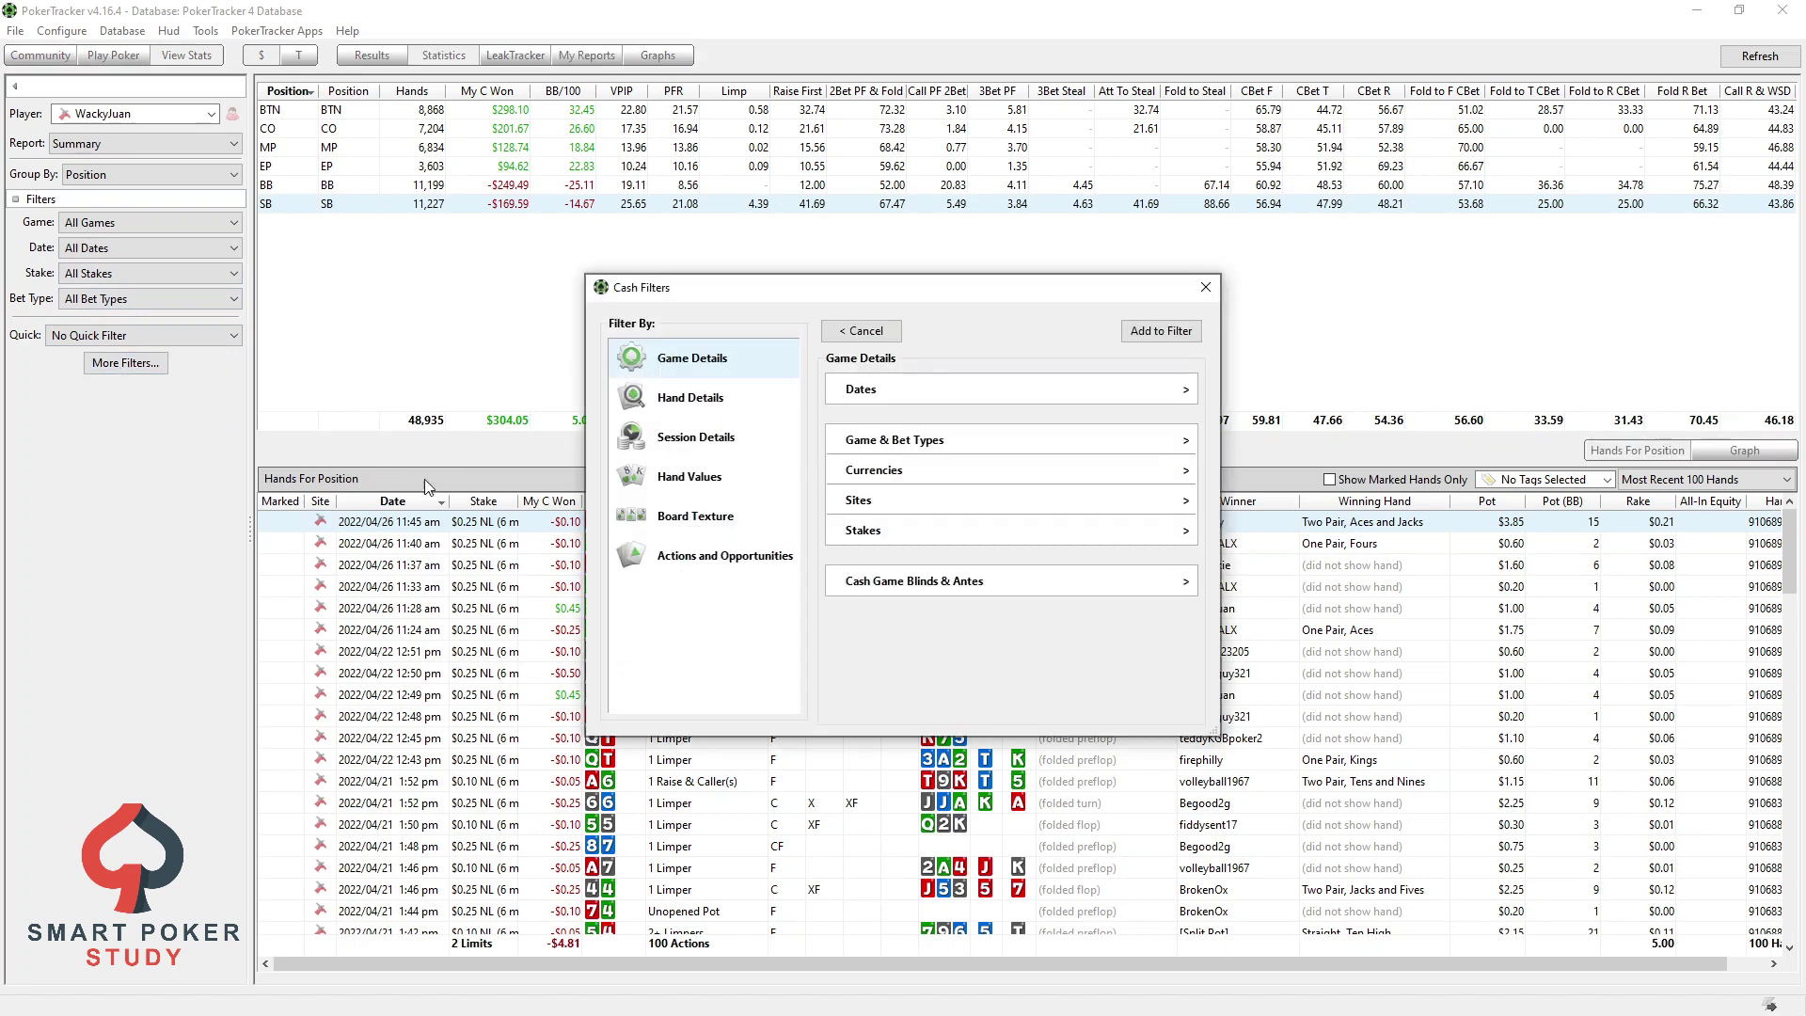
left_click(677, 559)
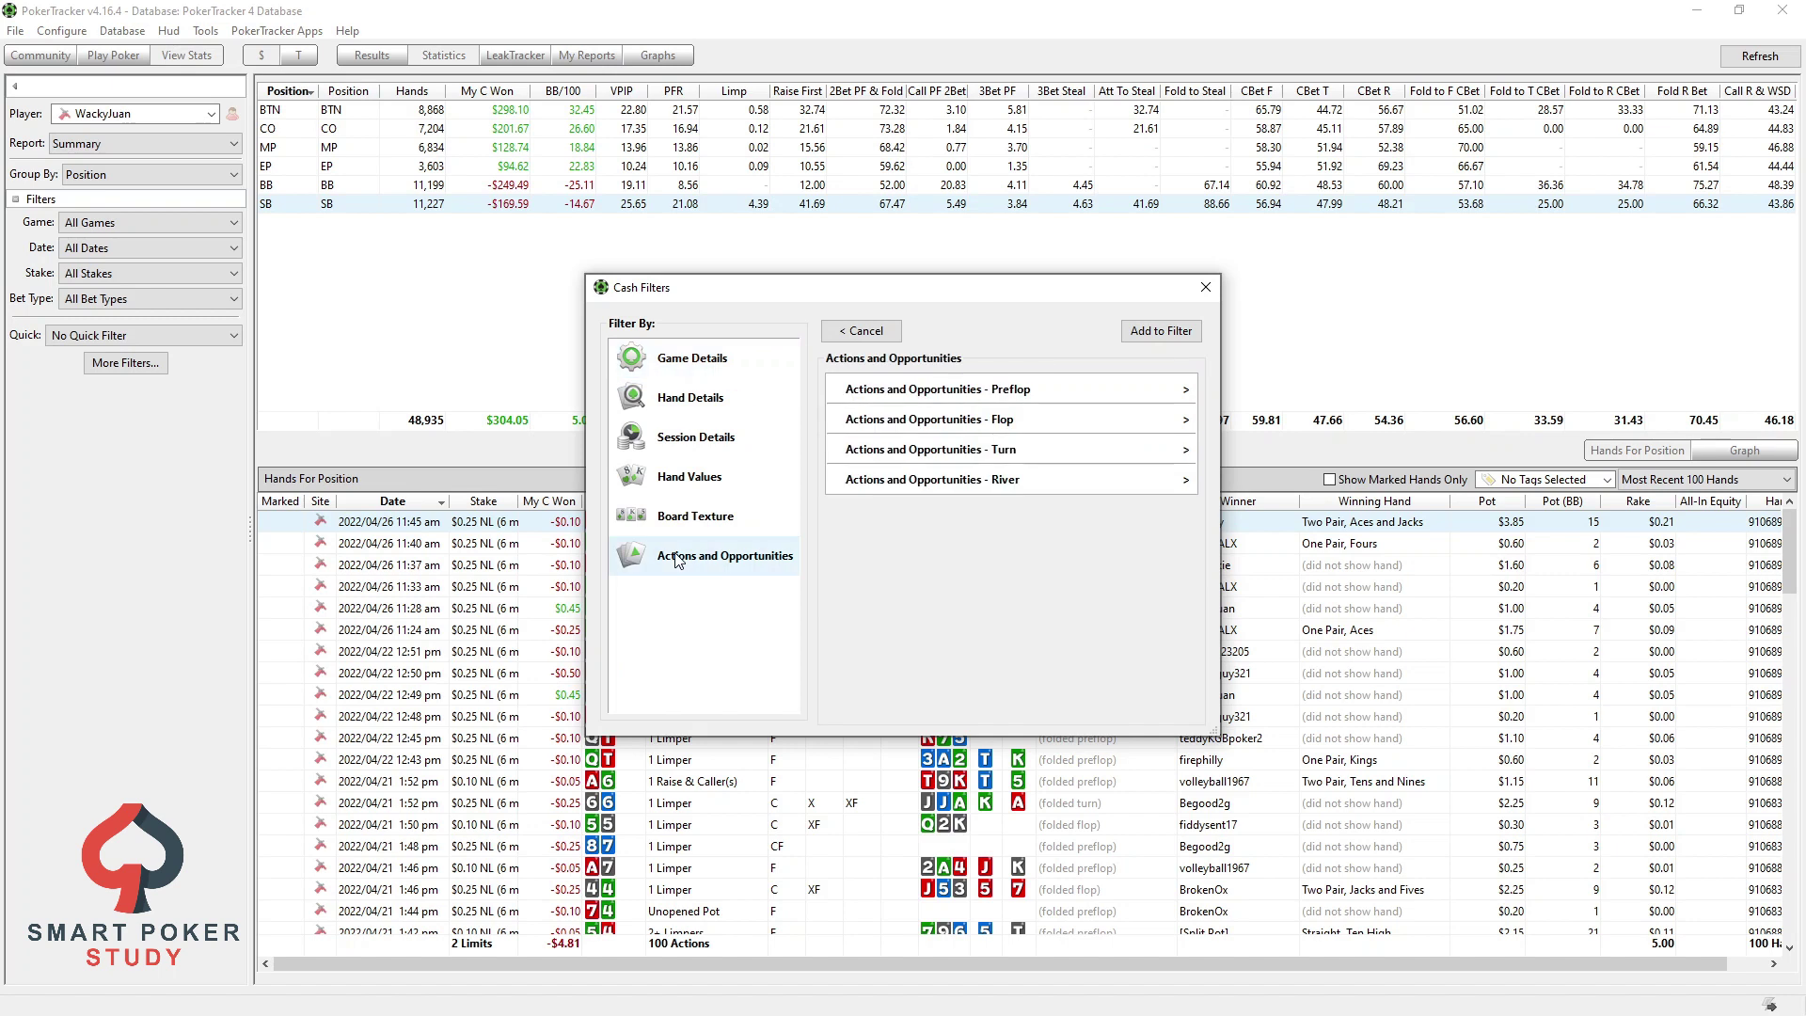
left_click(860, 483)
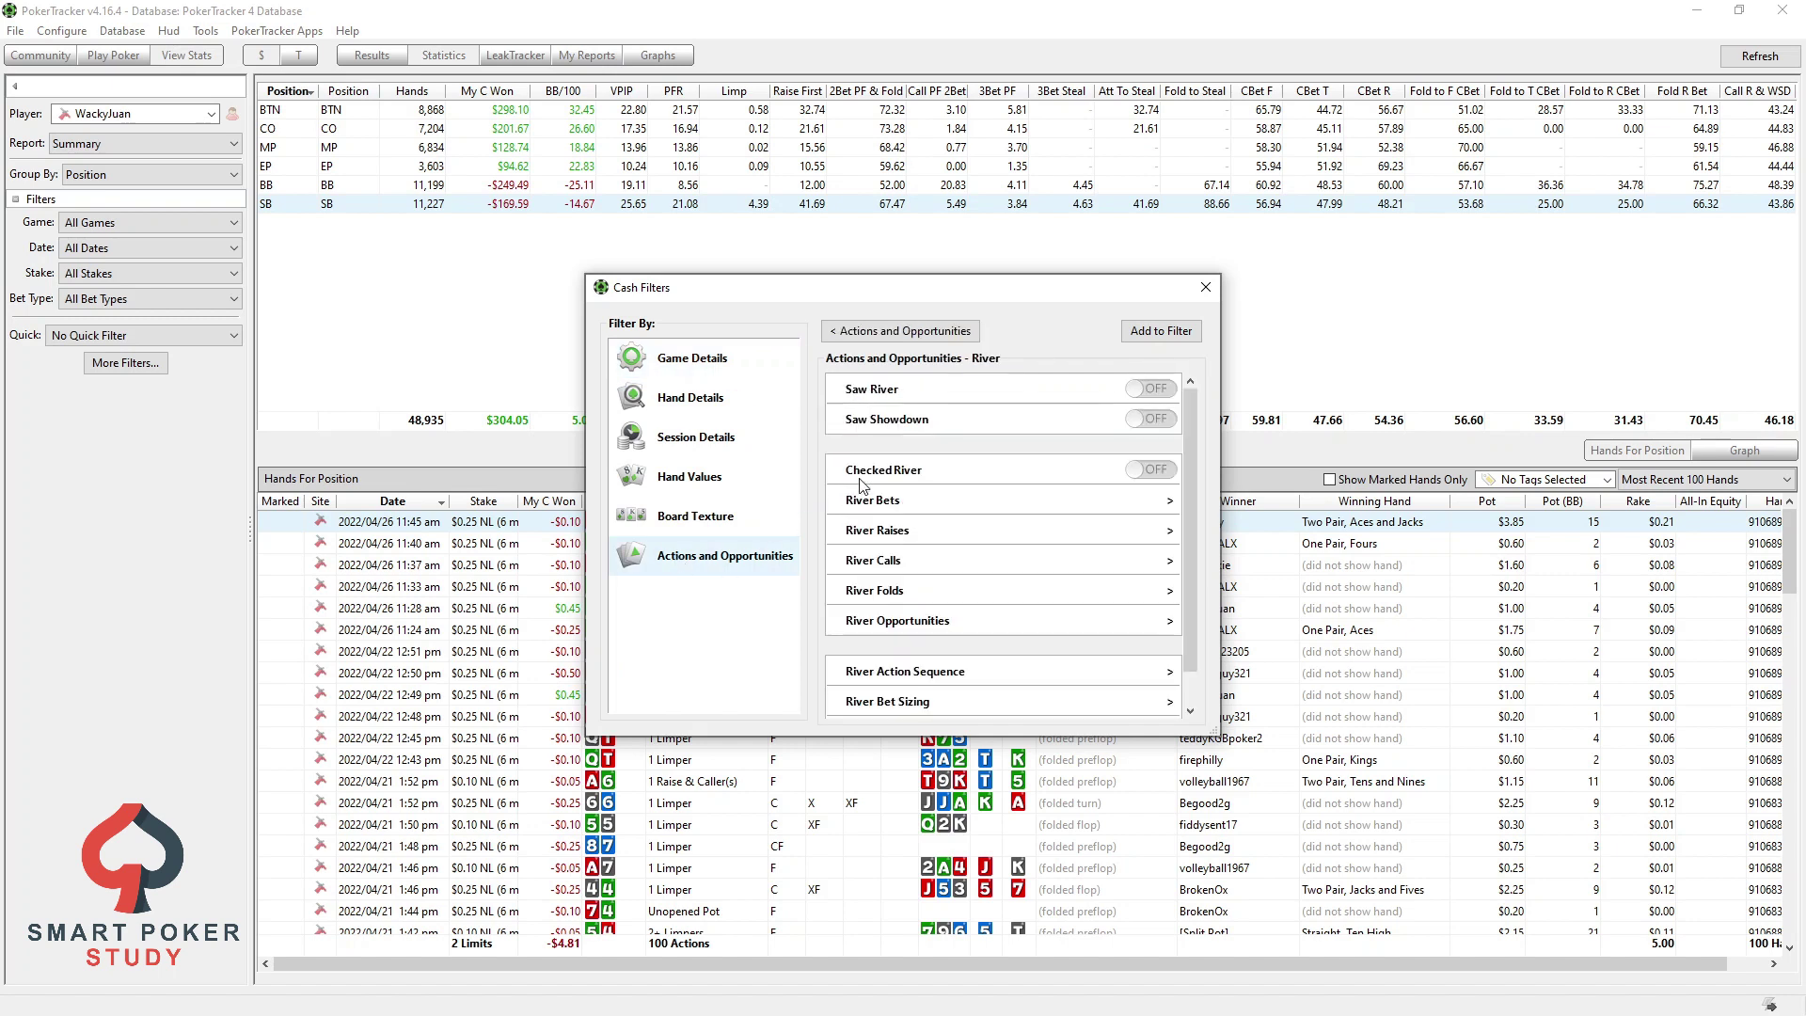
left_click(894, 592)
left_click(1005, 423)
left_click(1138, 332)
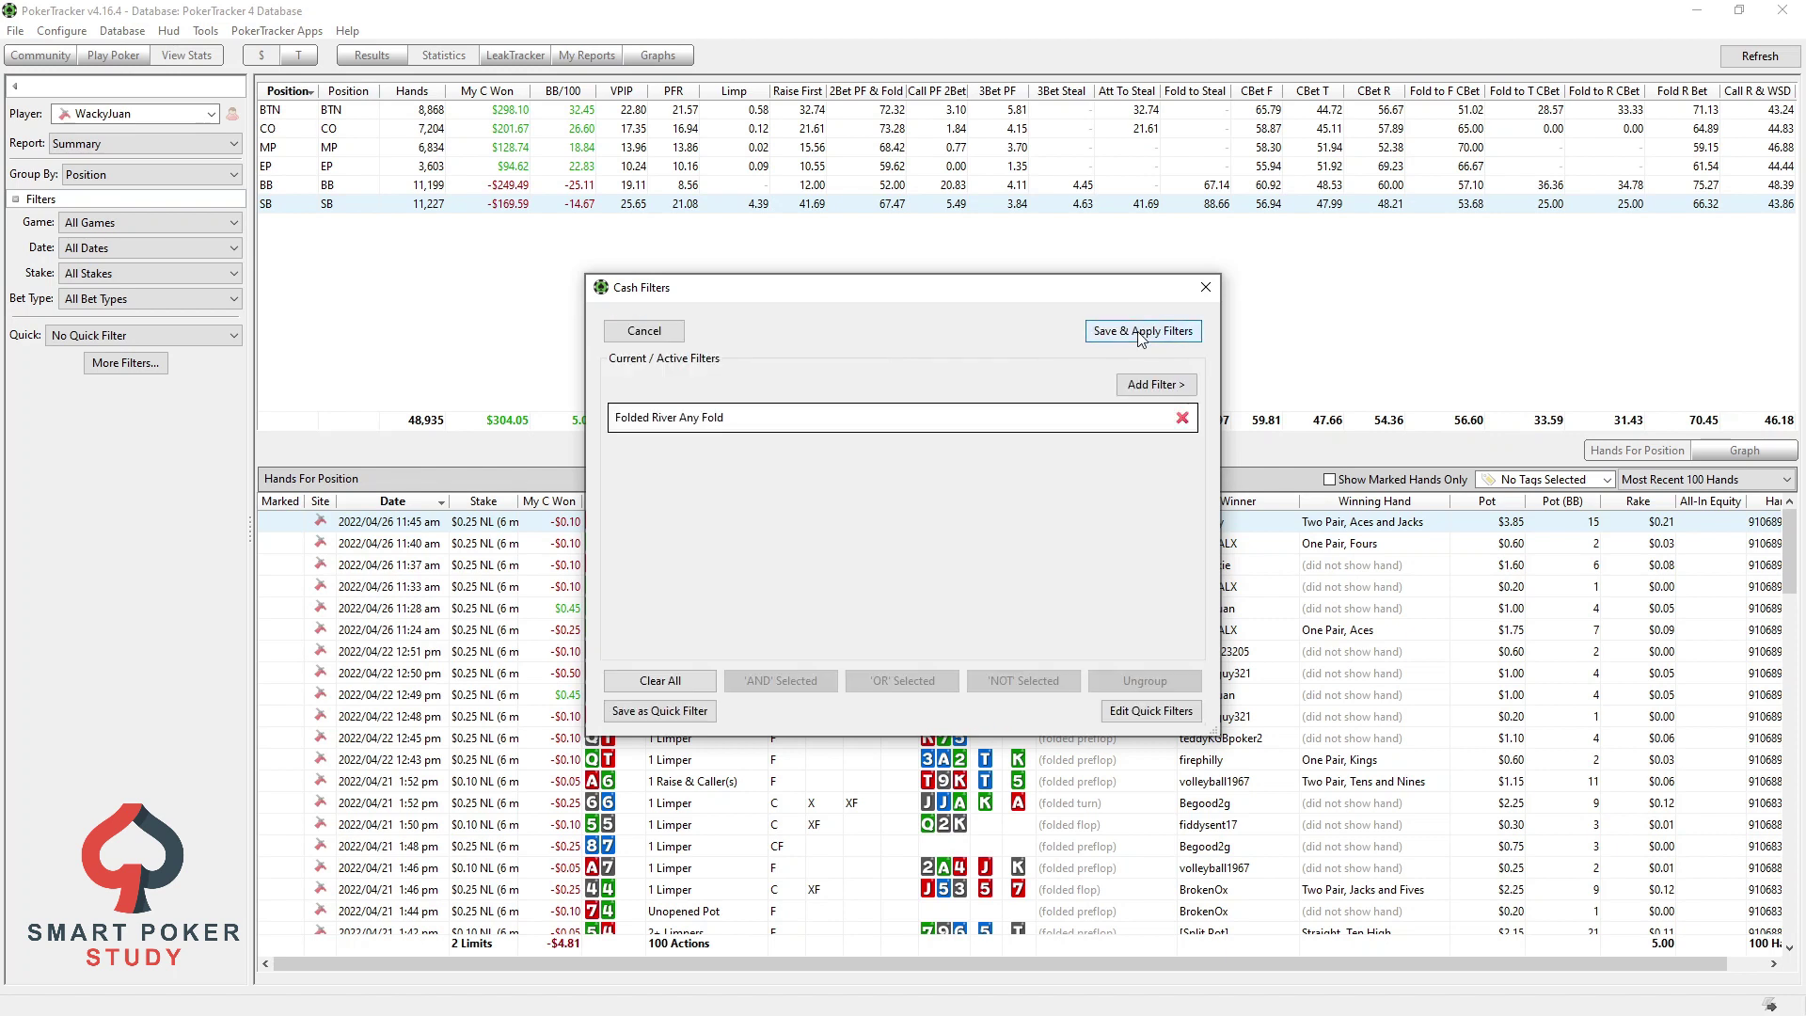
left_click(1132, 336)
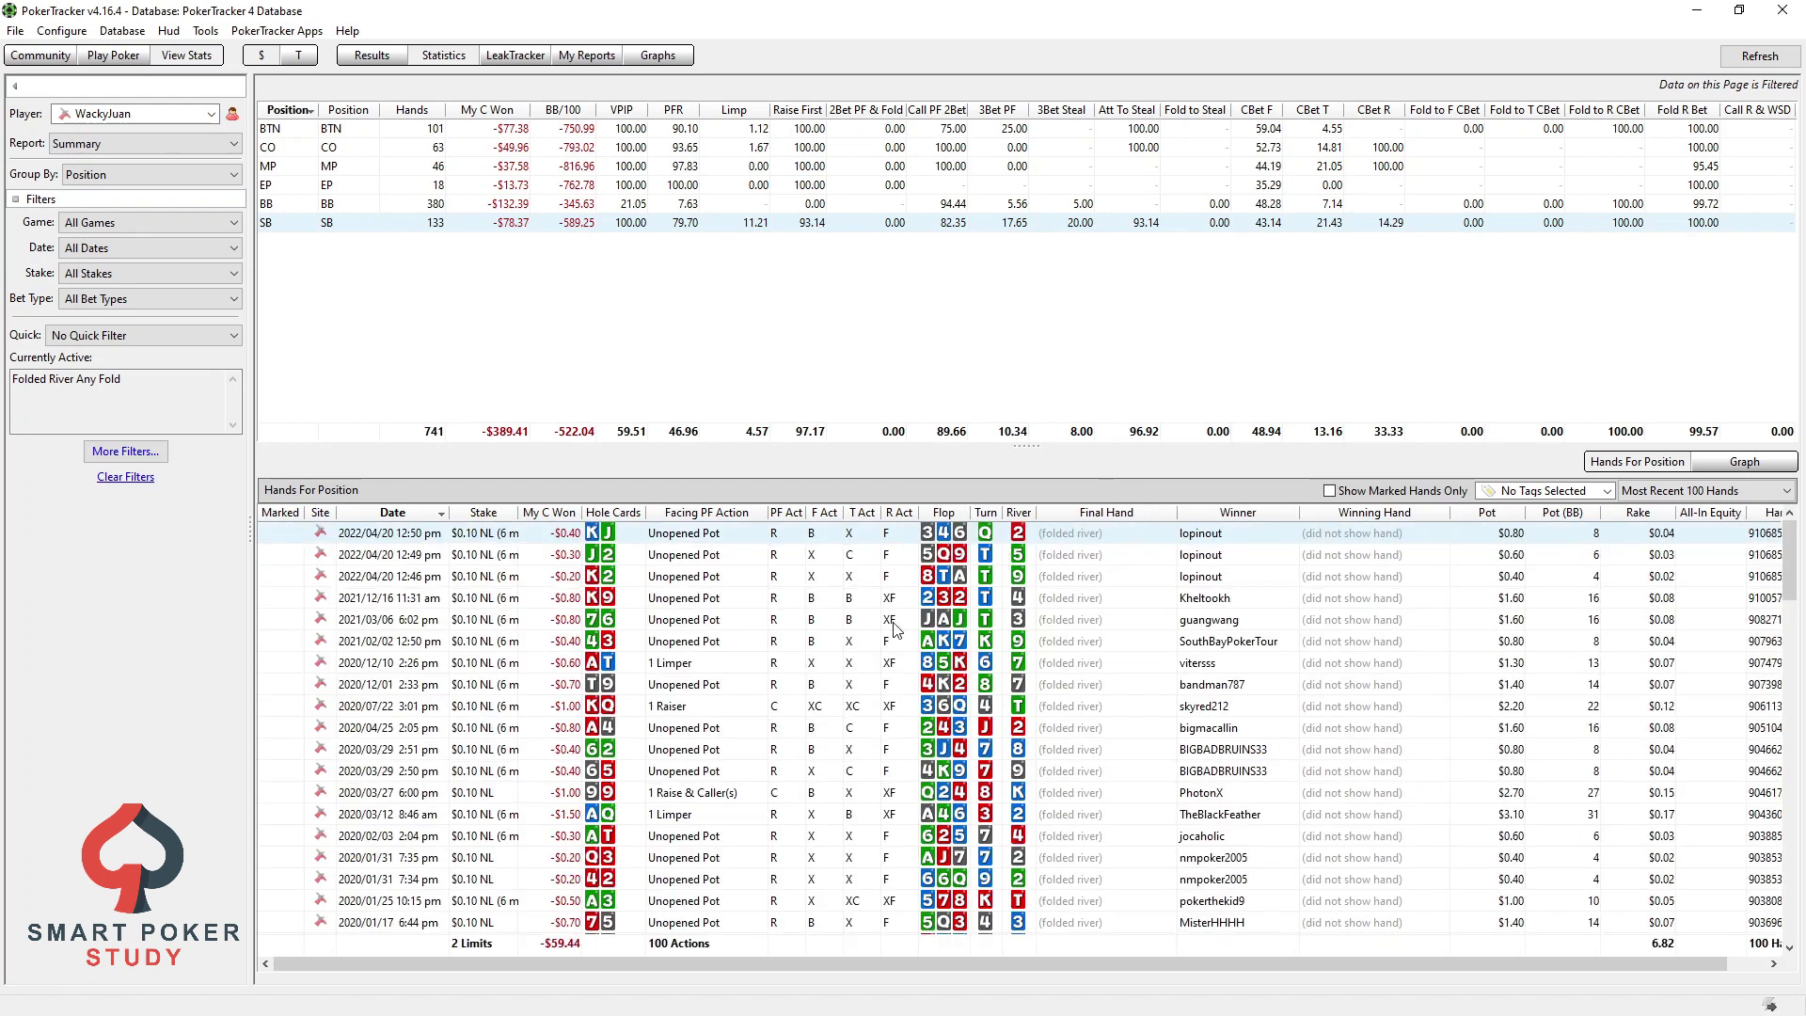
Step: Look through the filtered hands and replay the two dated 2021/12/16 and 2021/03/06 together
scroll(896, 768, "down", 4)
scroll(896, 767, "down", 5)
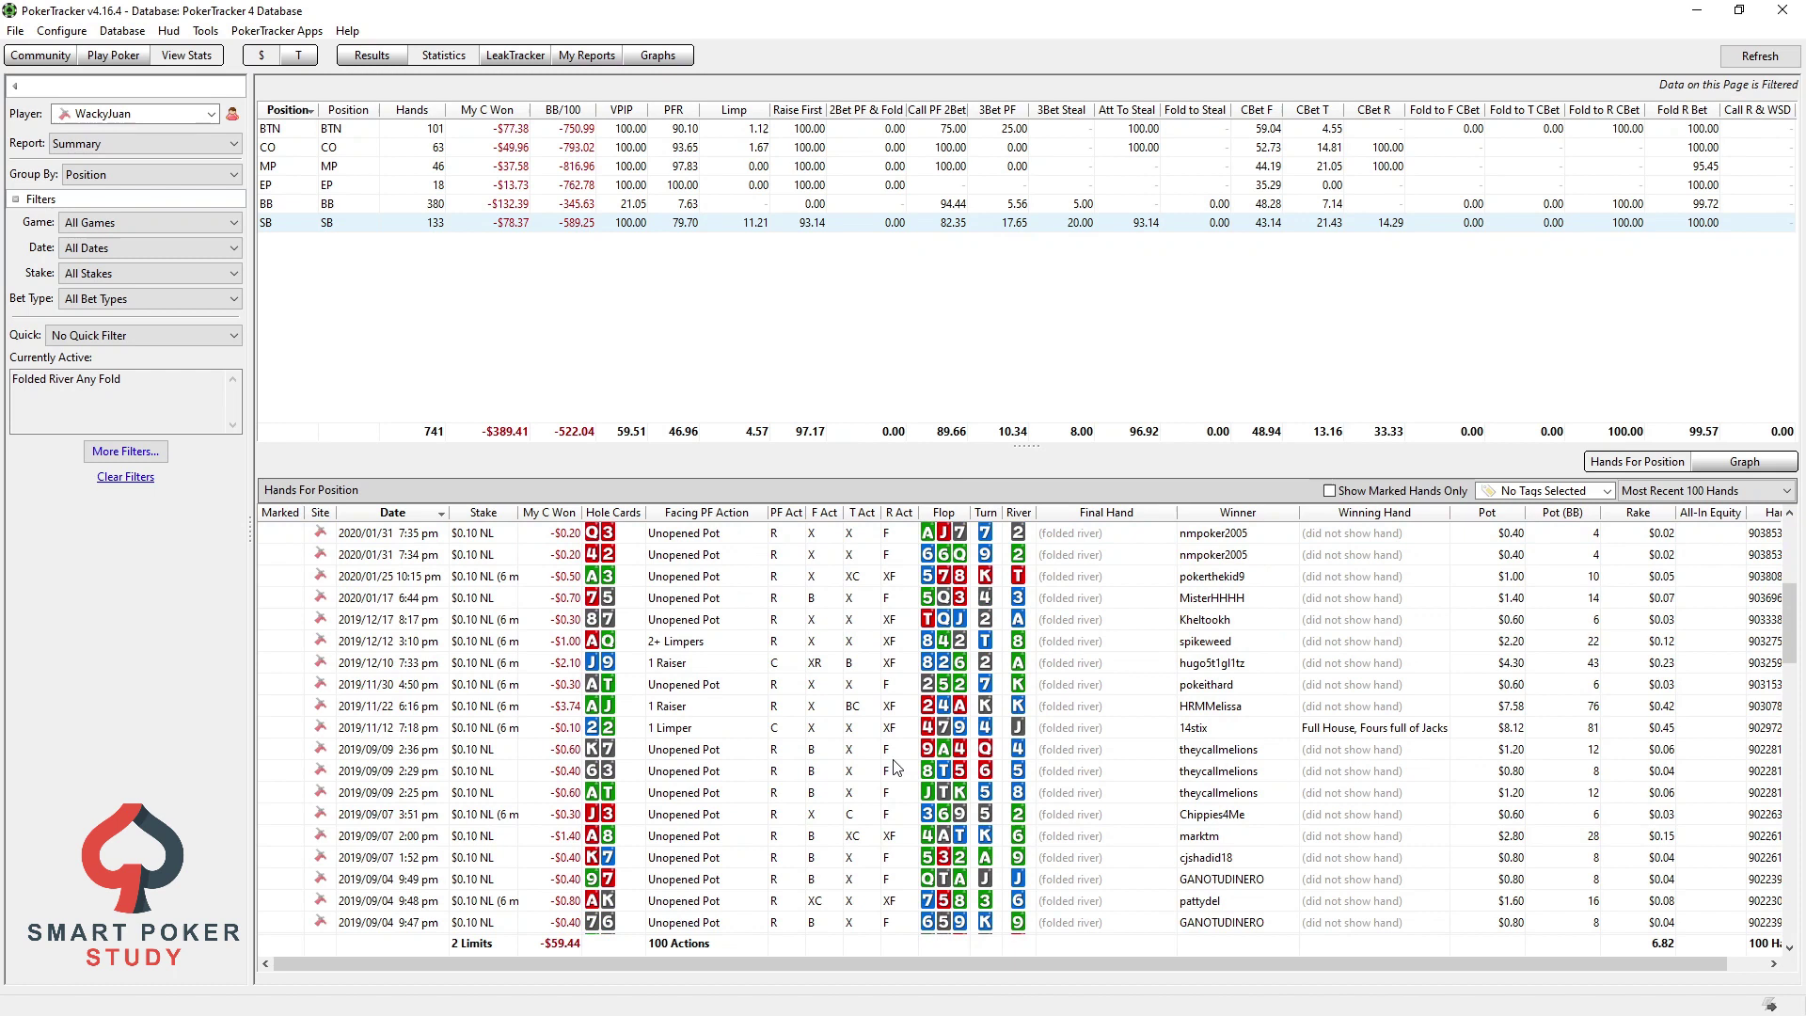
scroll(906, 866, "up", 9)
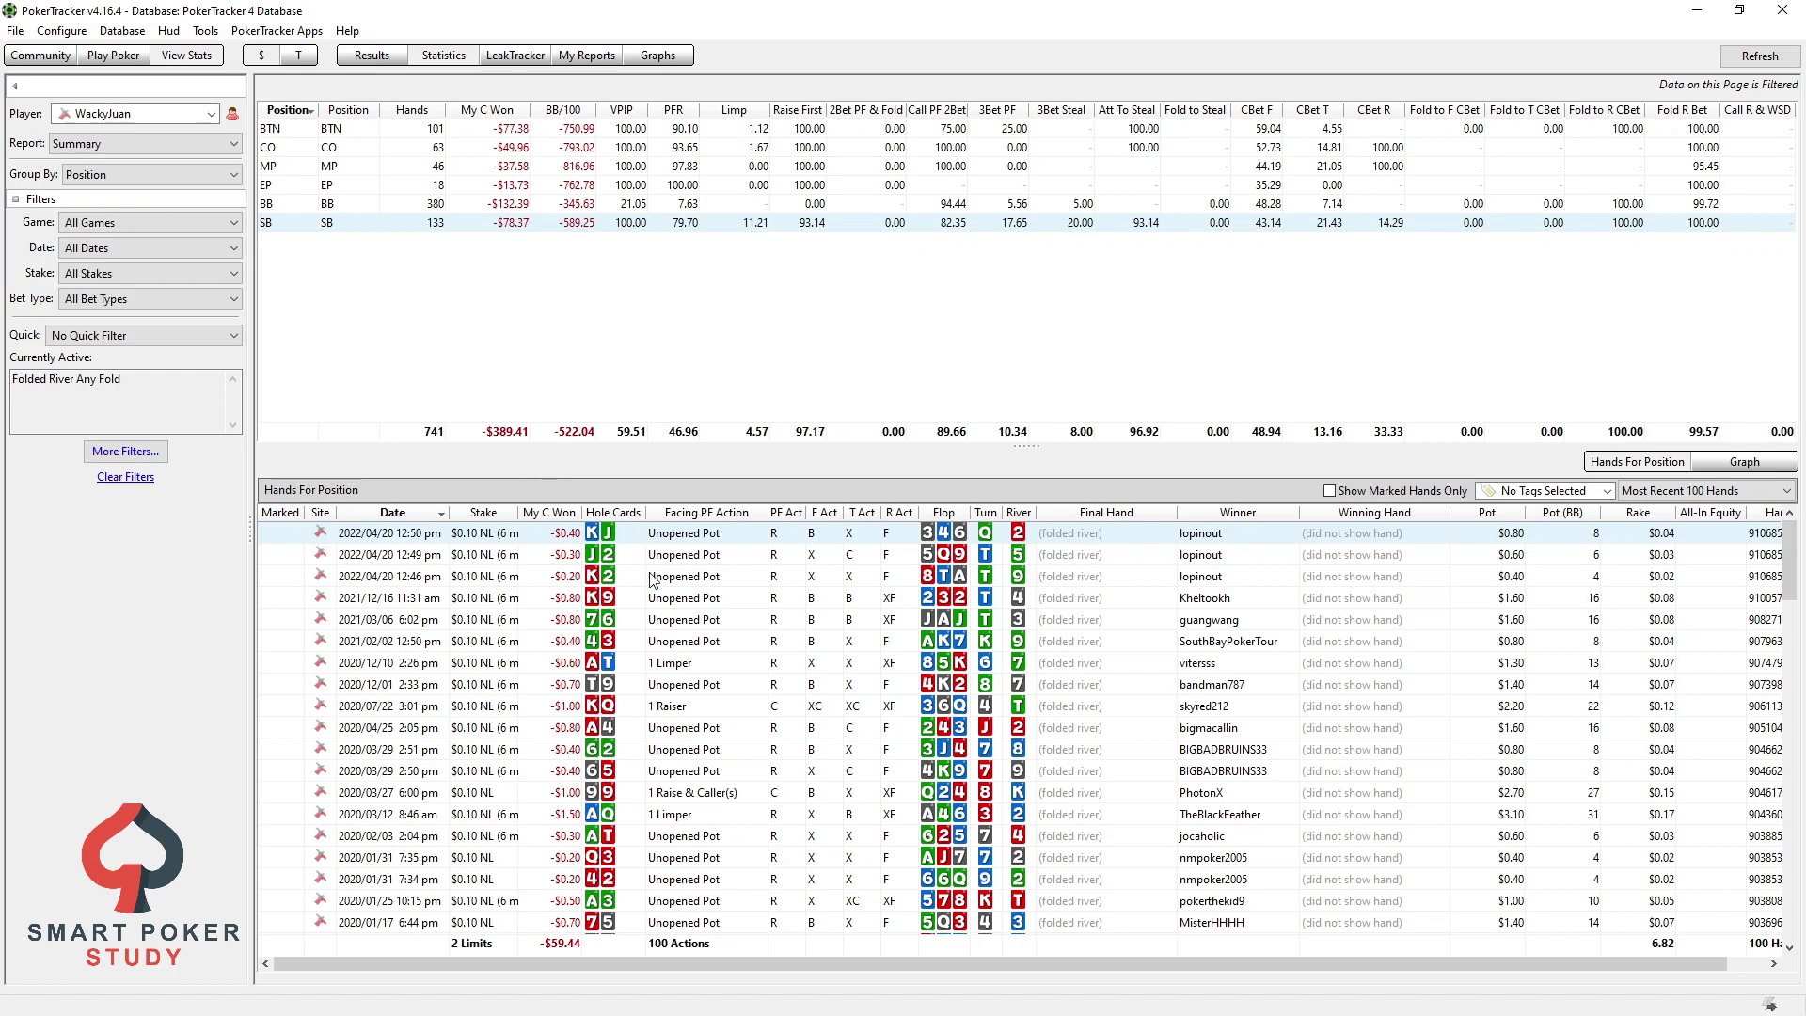
left_click(694, 603)
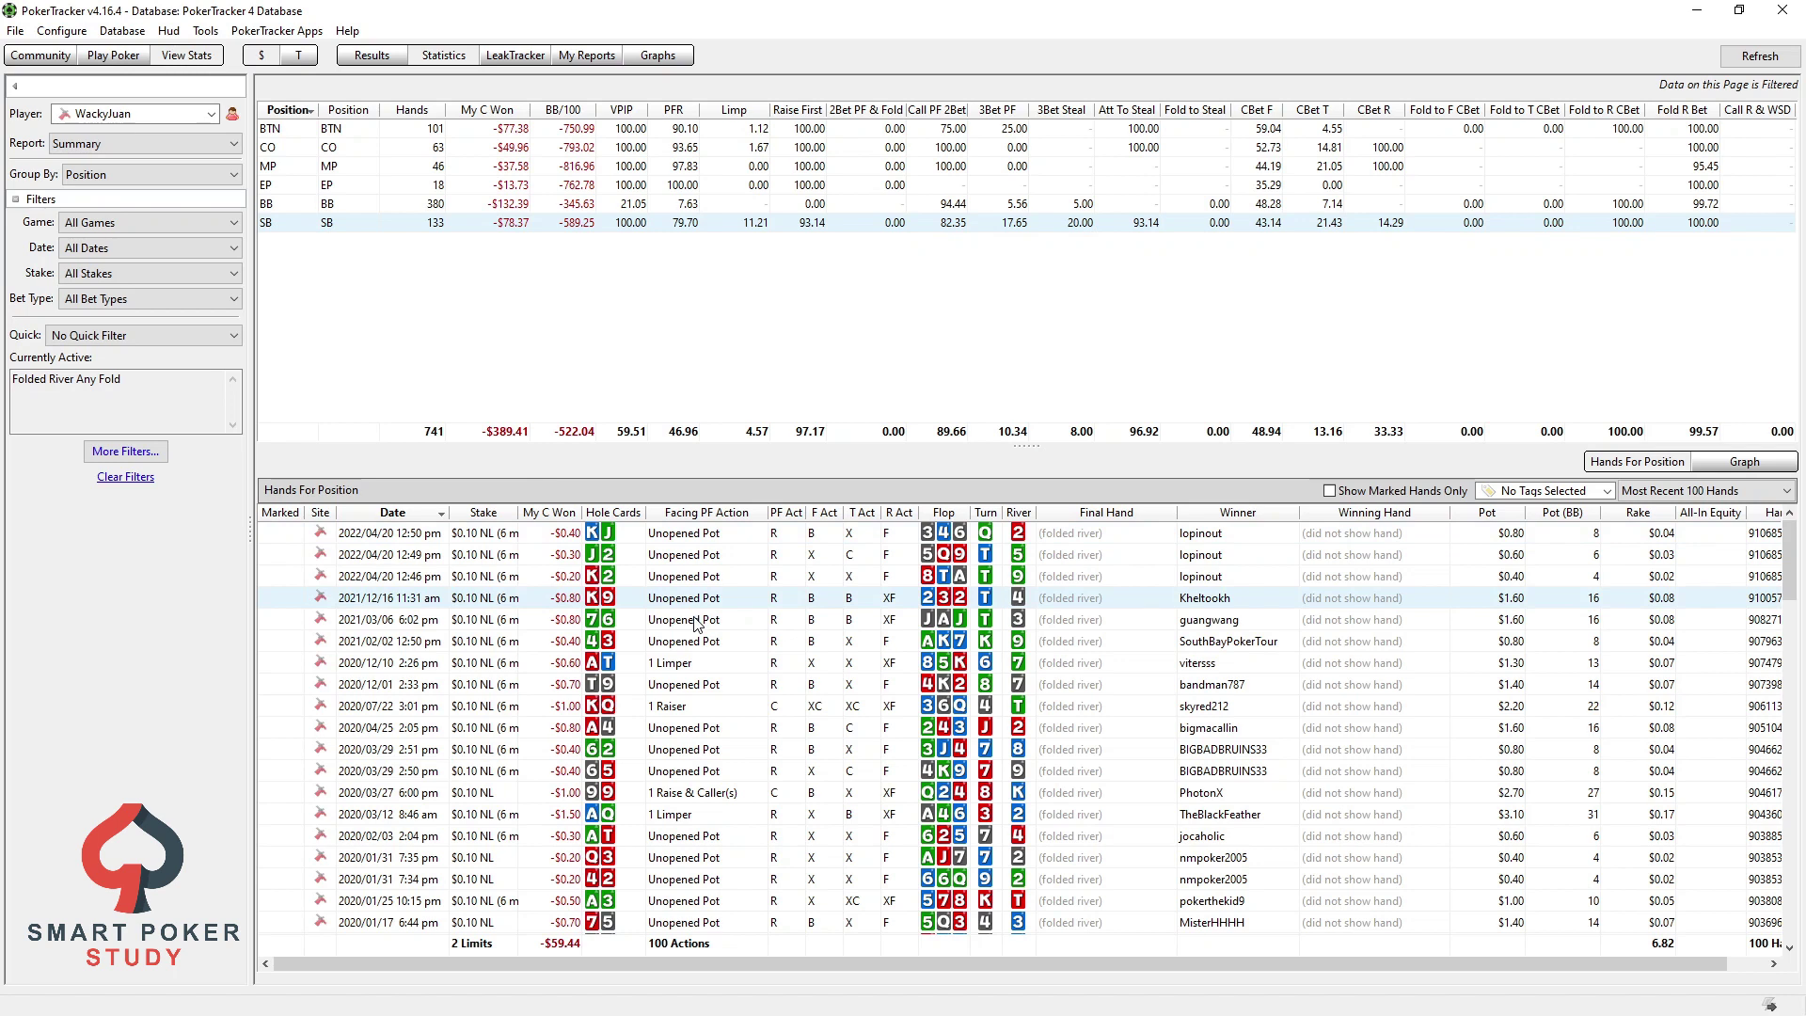
left_click(698, 623, "shift")
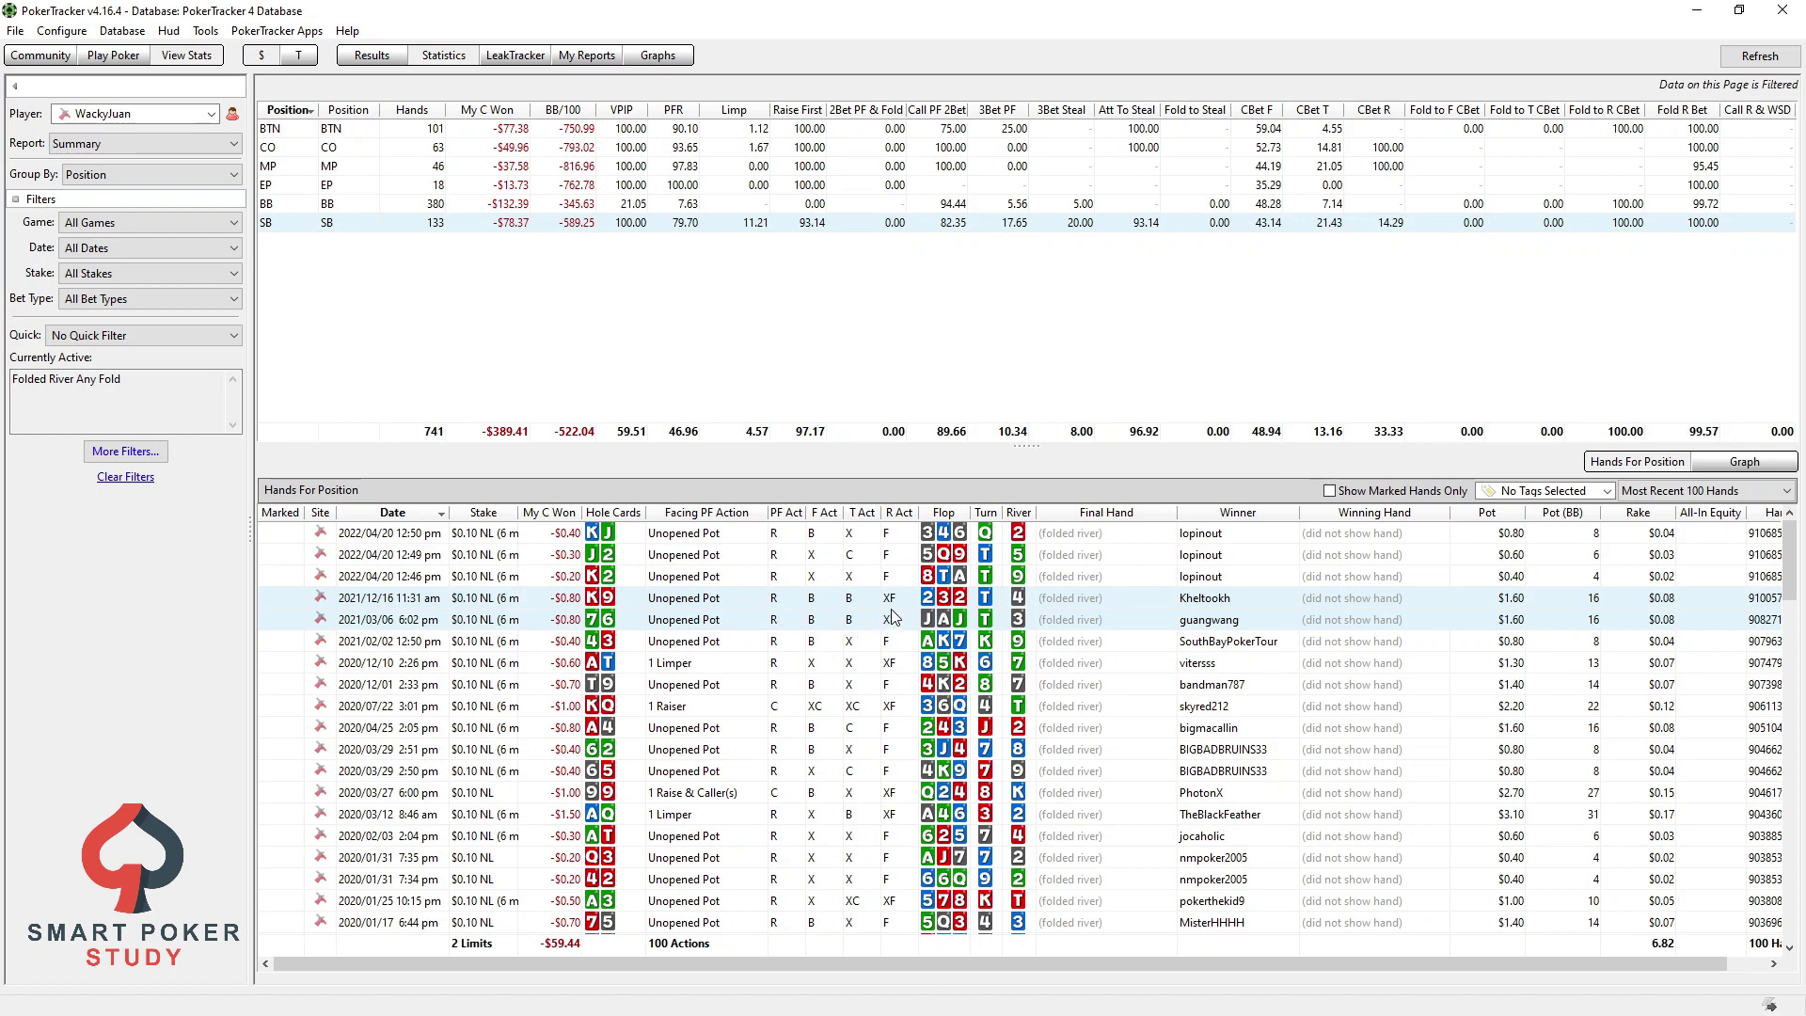
right_click(823, 609)
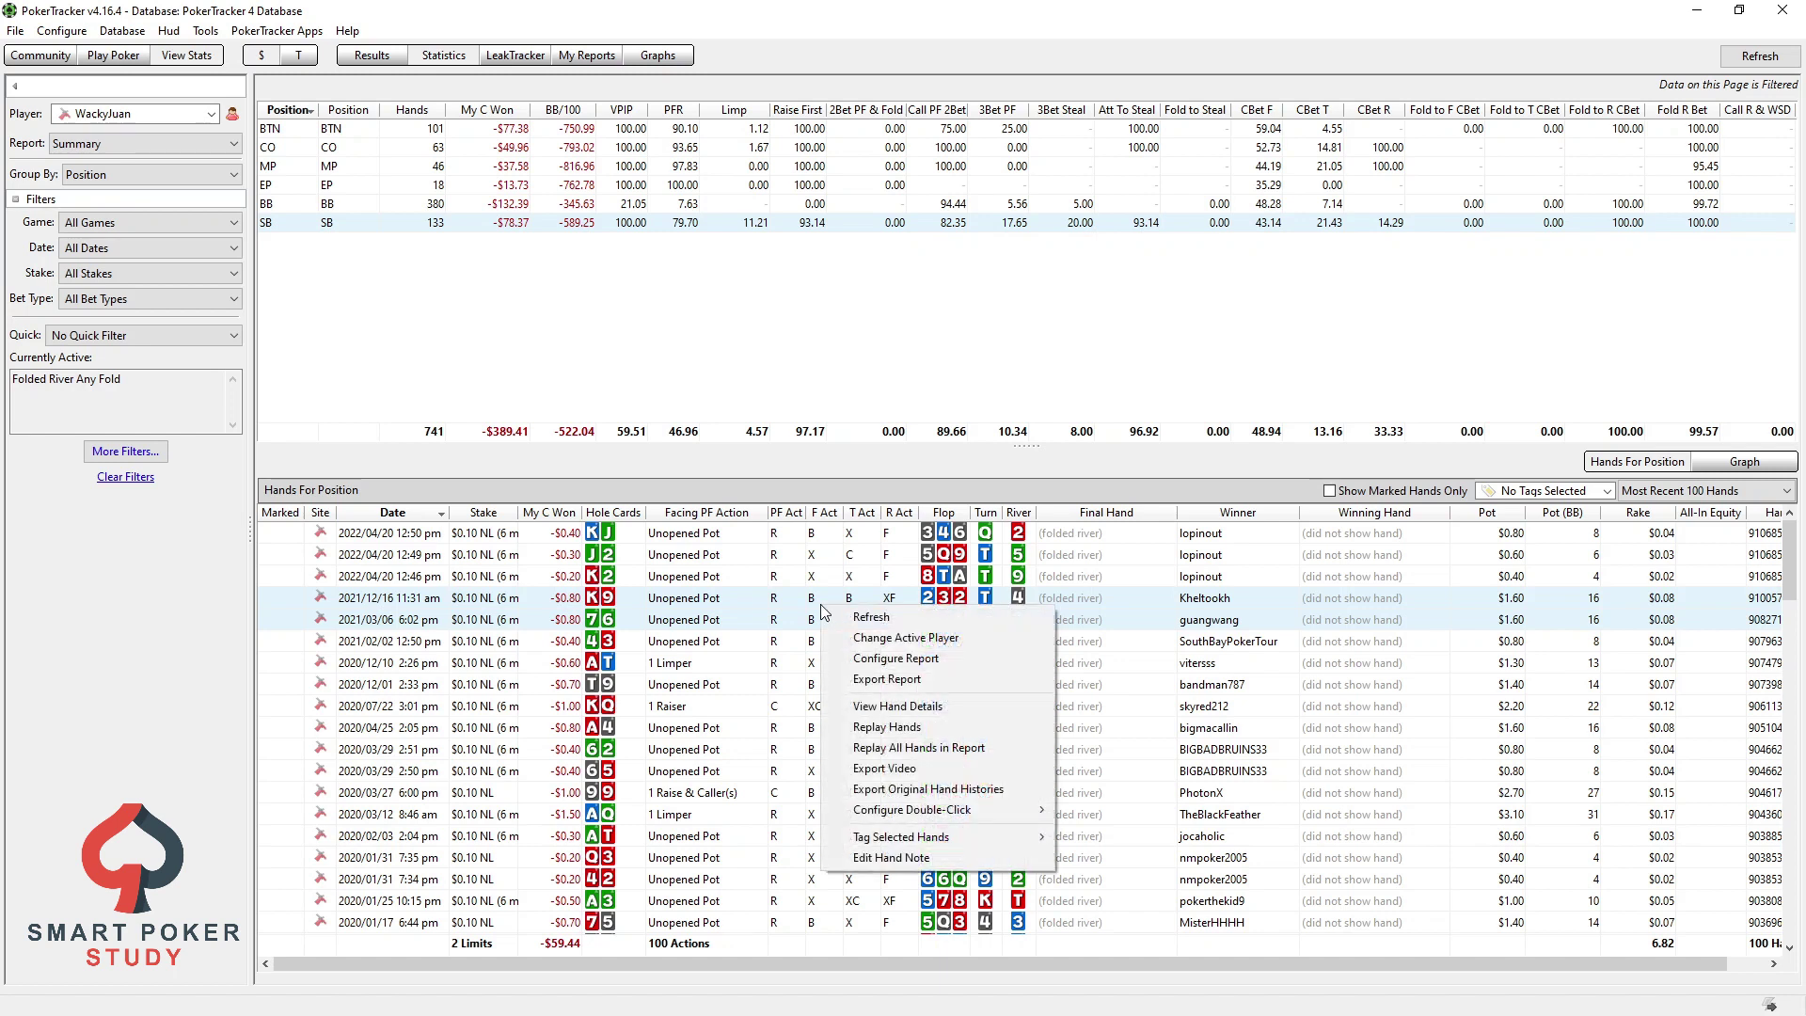
left_click(884, 727)
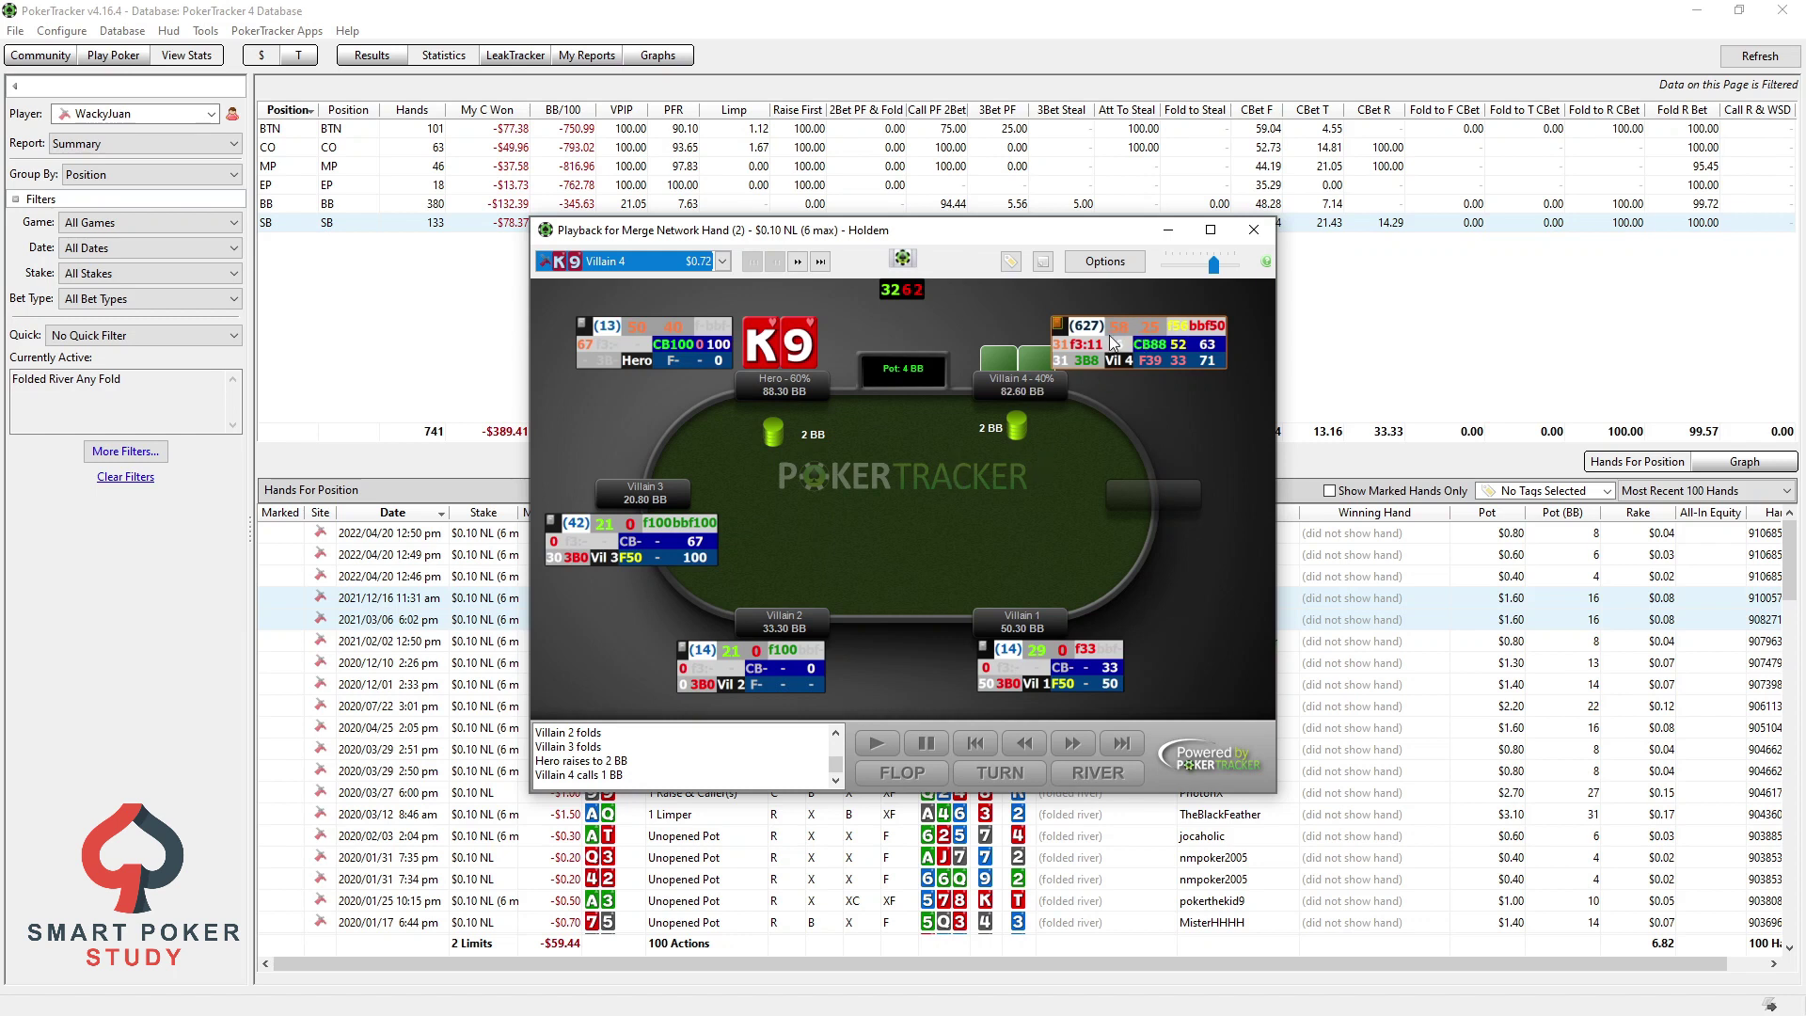
mouse_move(1092, 369)
mouse_move(1202, 336)
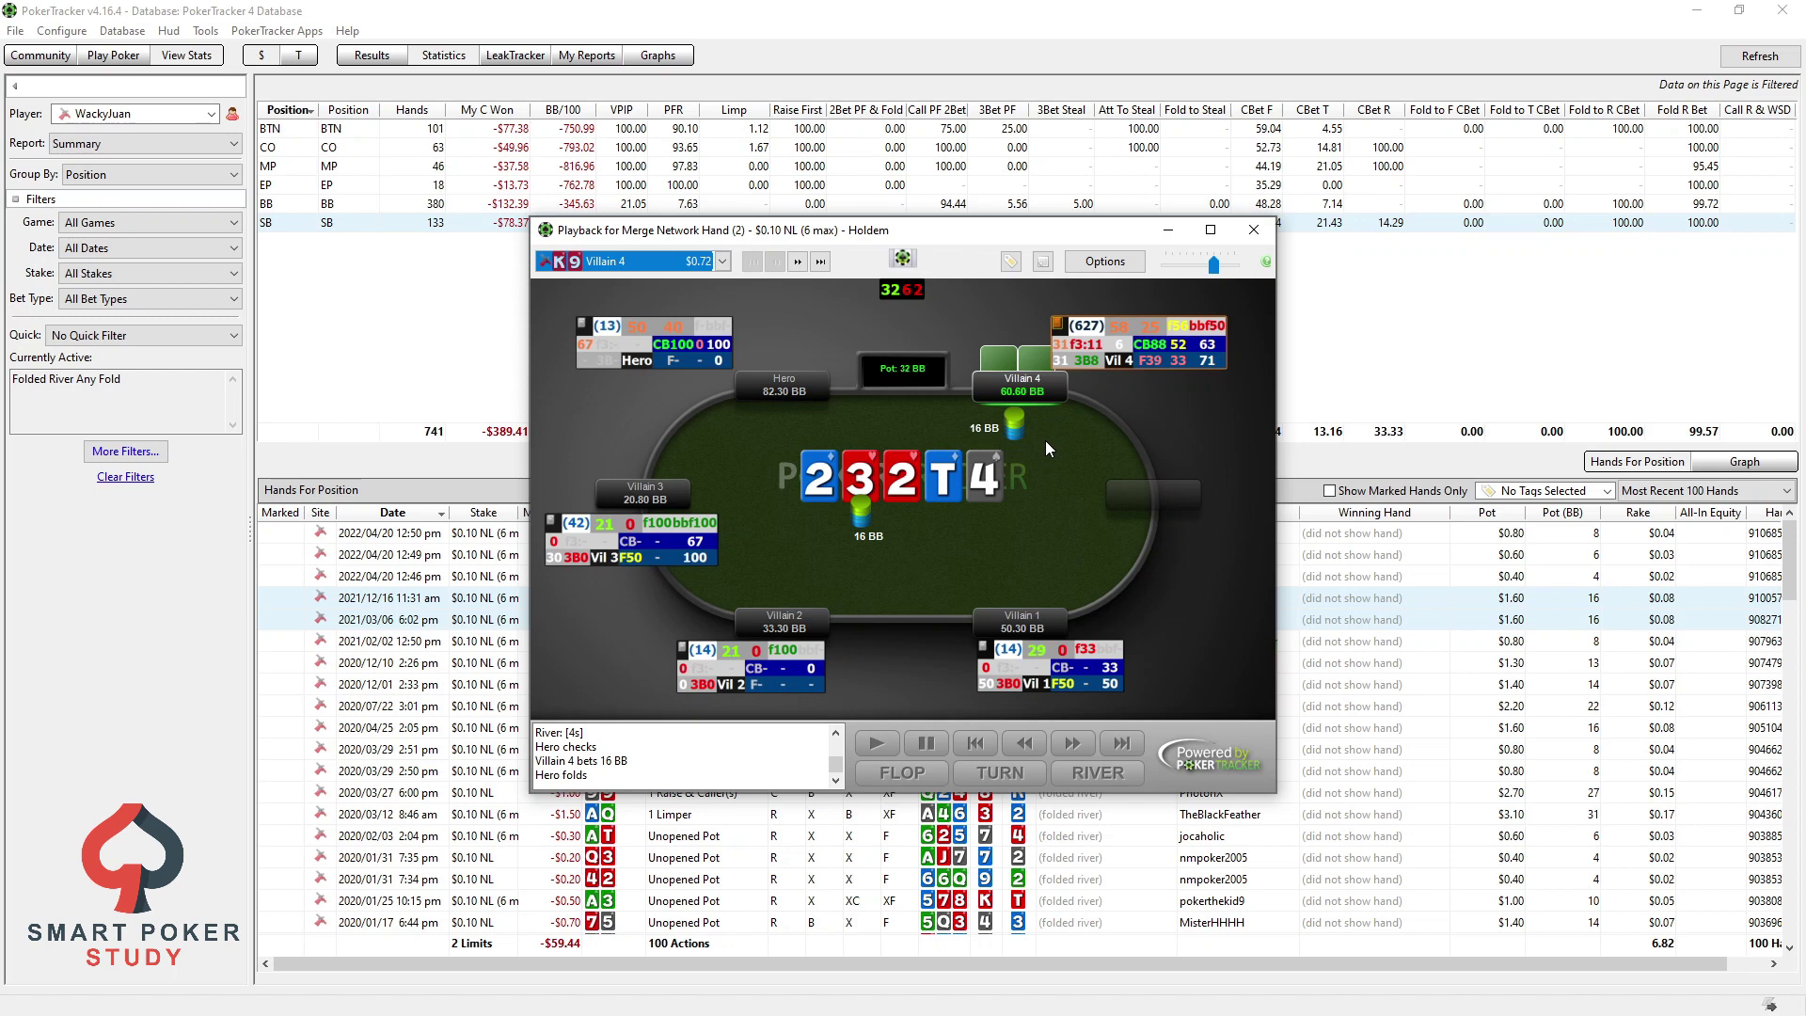
Step: Switch the hand replayer to the second selected hand, the 6-7 hand against Villain 6
left_click(652, 261)
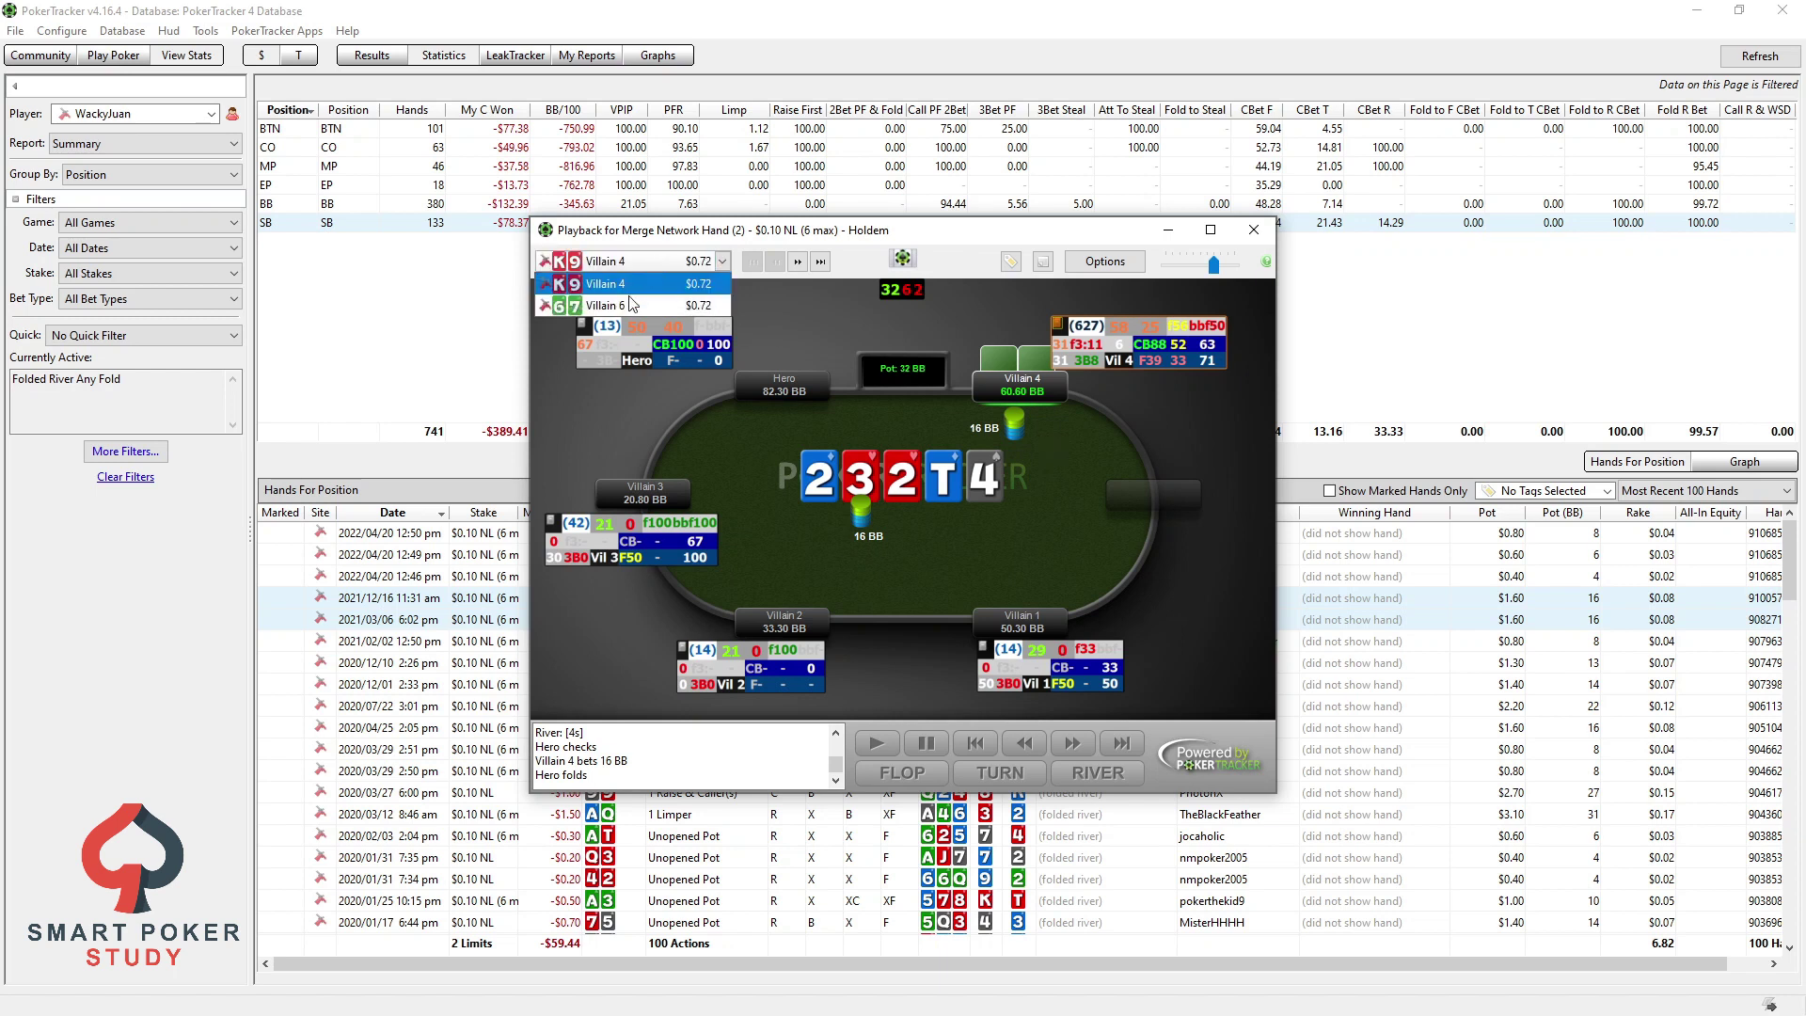
left_click(625, 304)
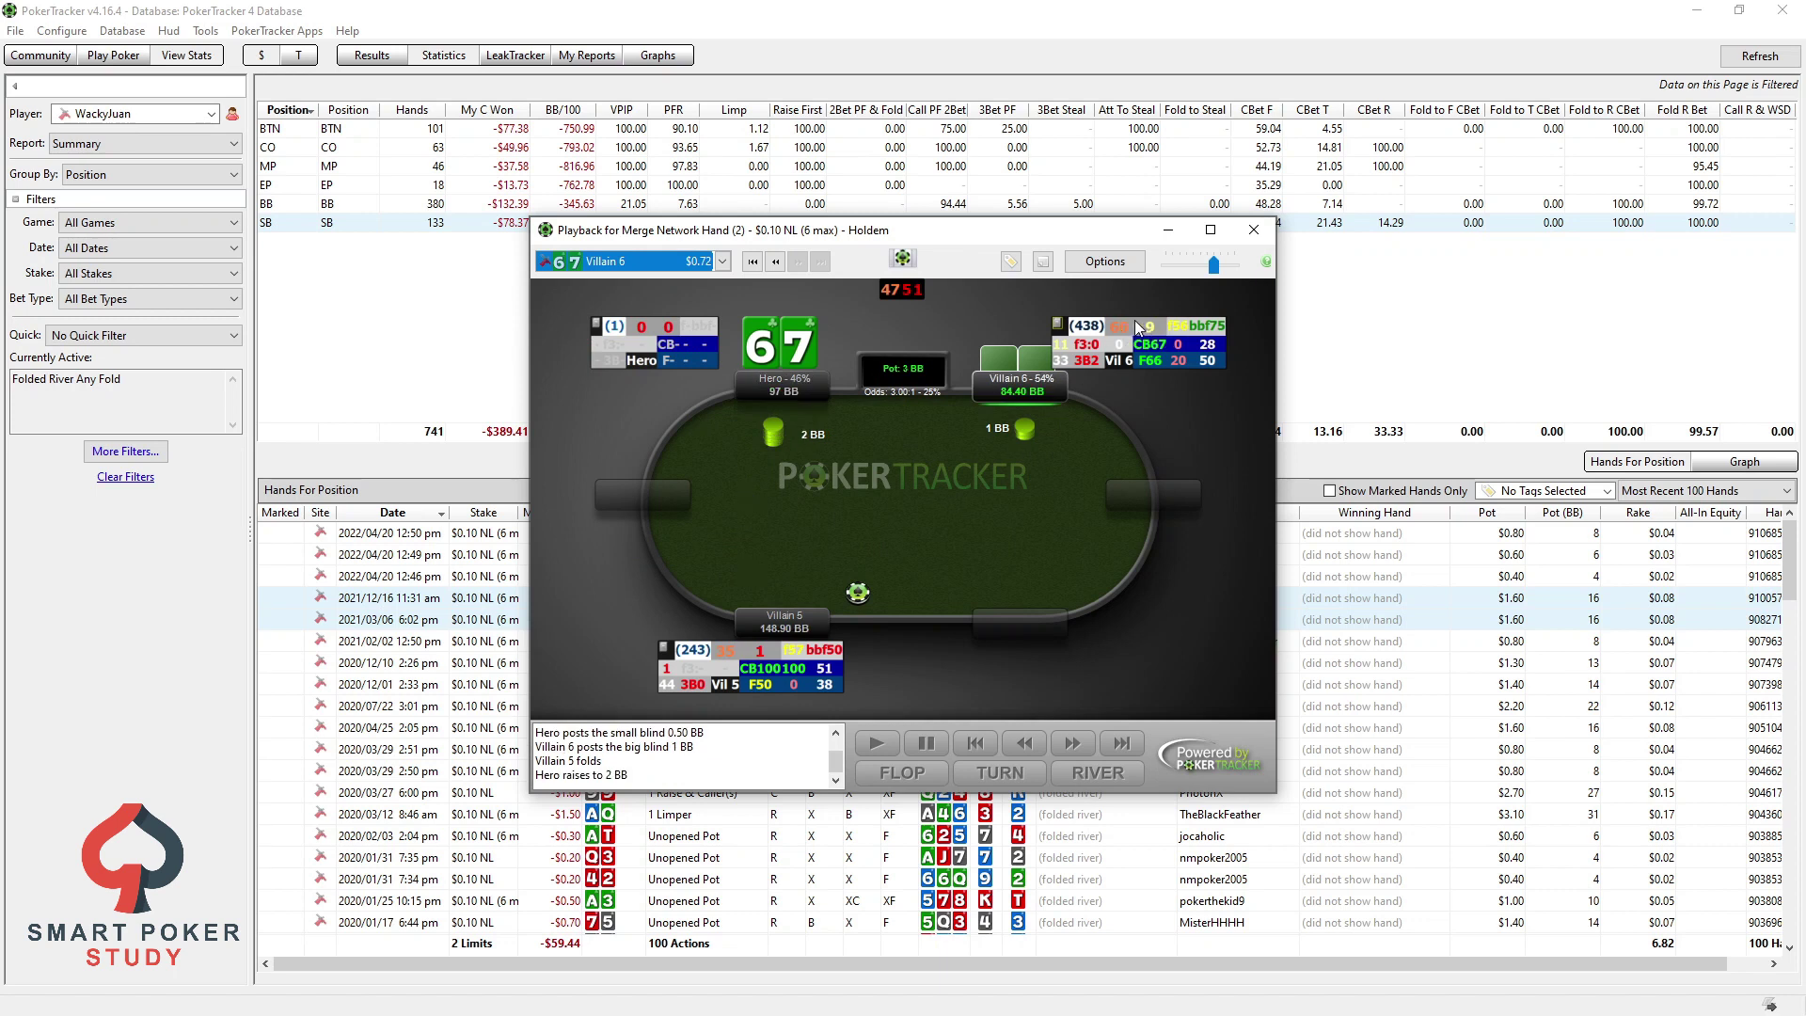
mouse_move(1149, 364)
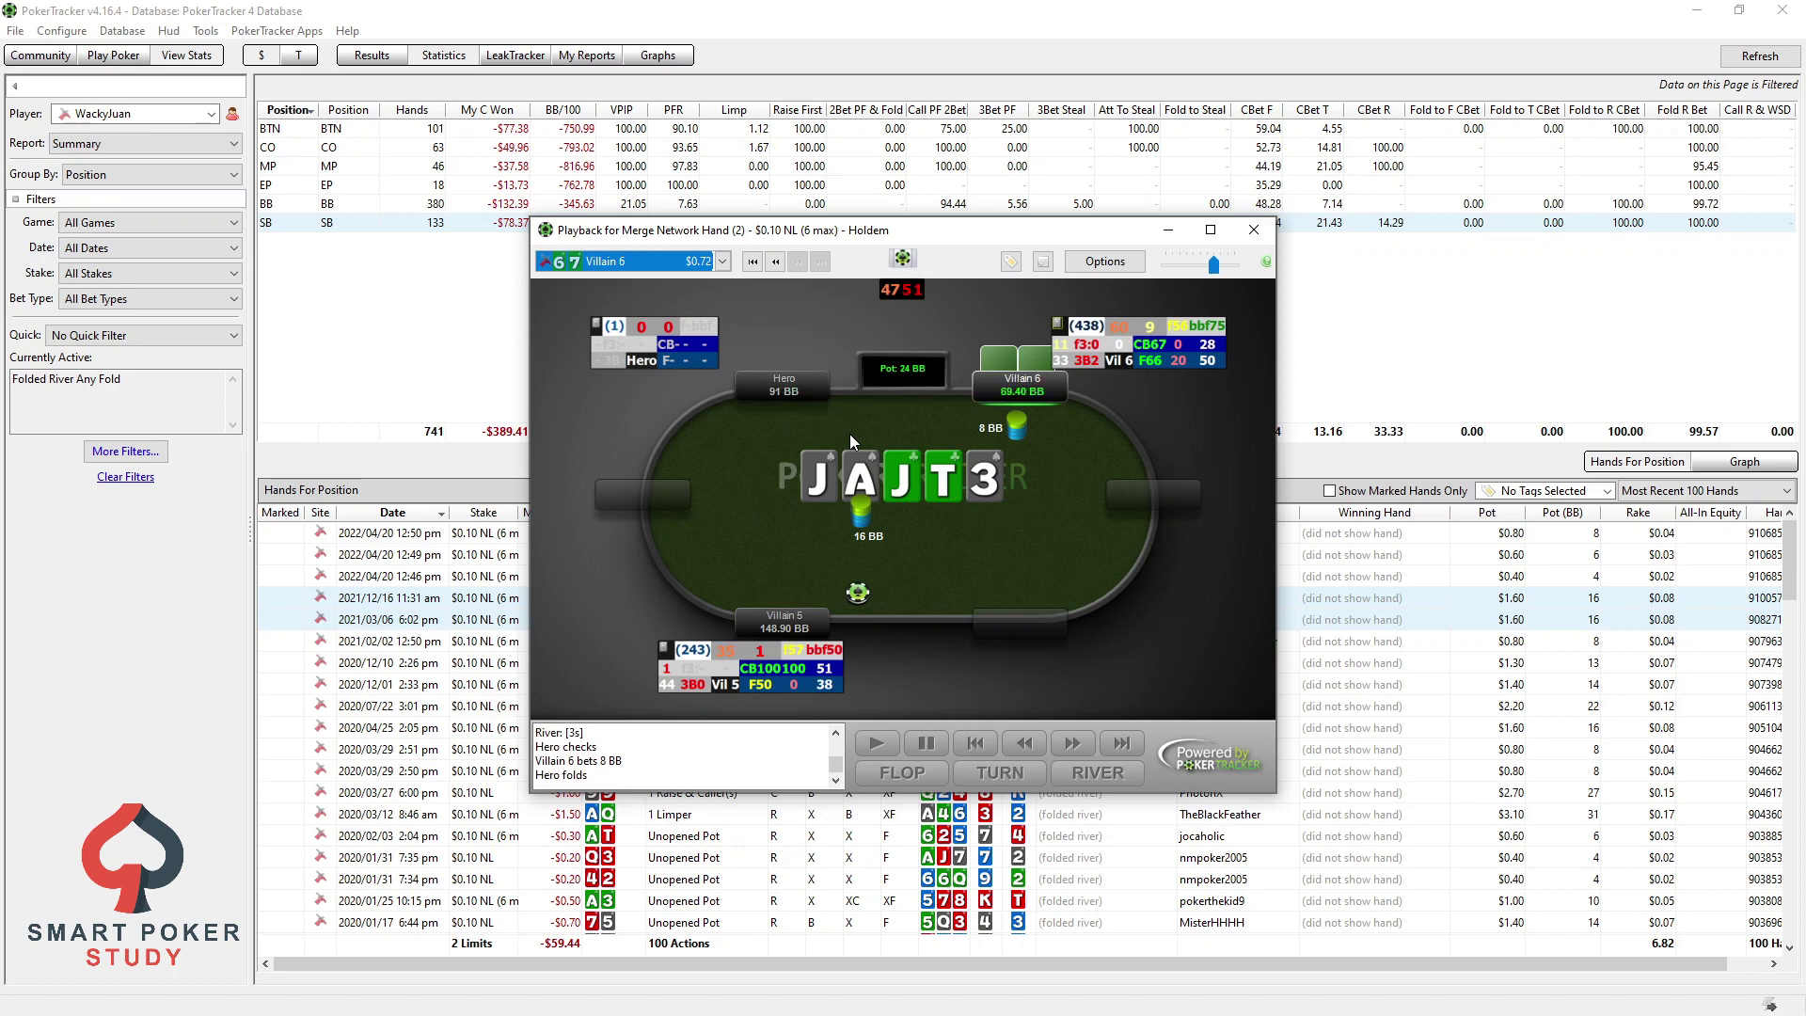
Step: Step the 6-7 hand's replay back from the river fold to Hero's 4 BB bet on the turn
key("Left")
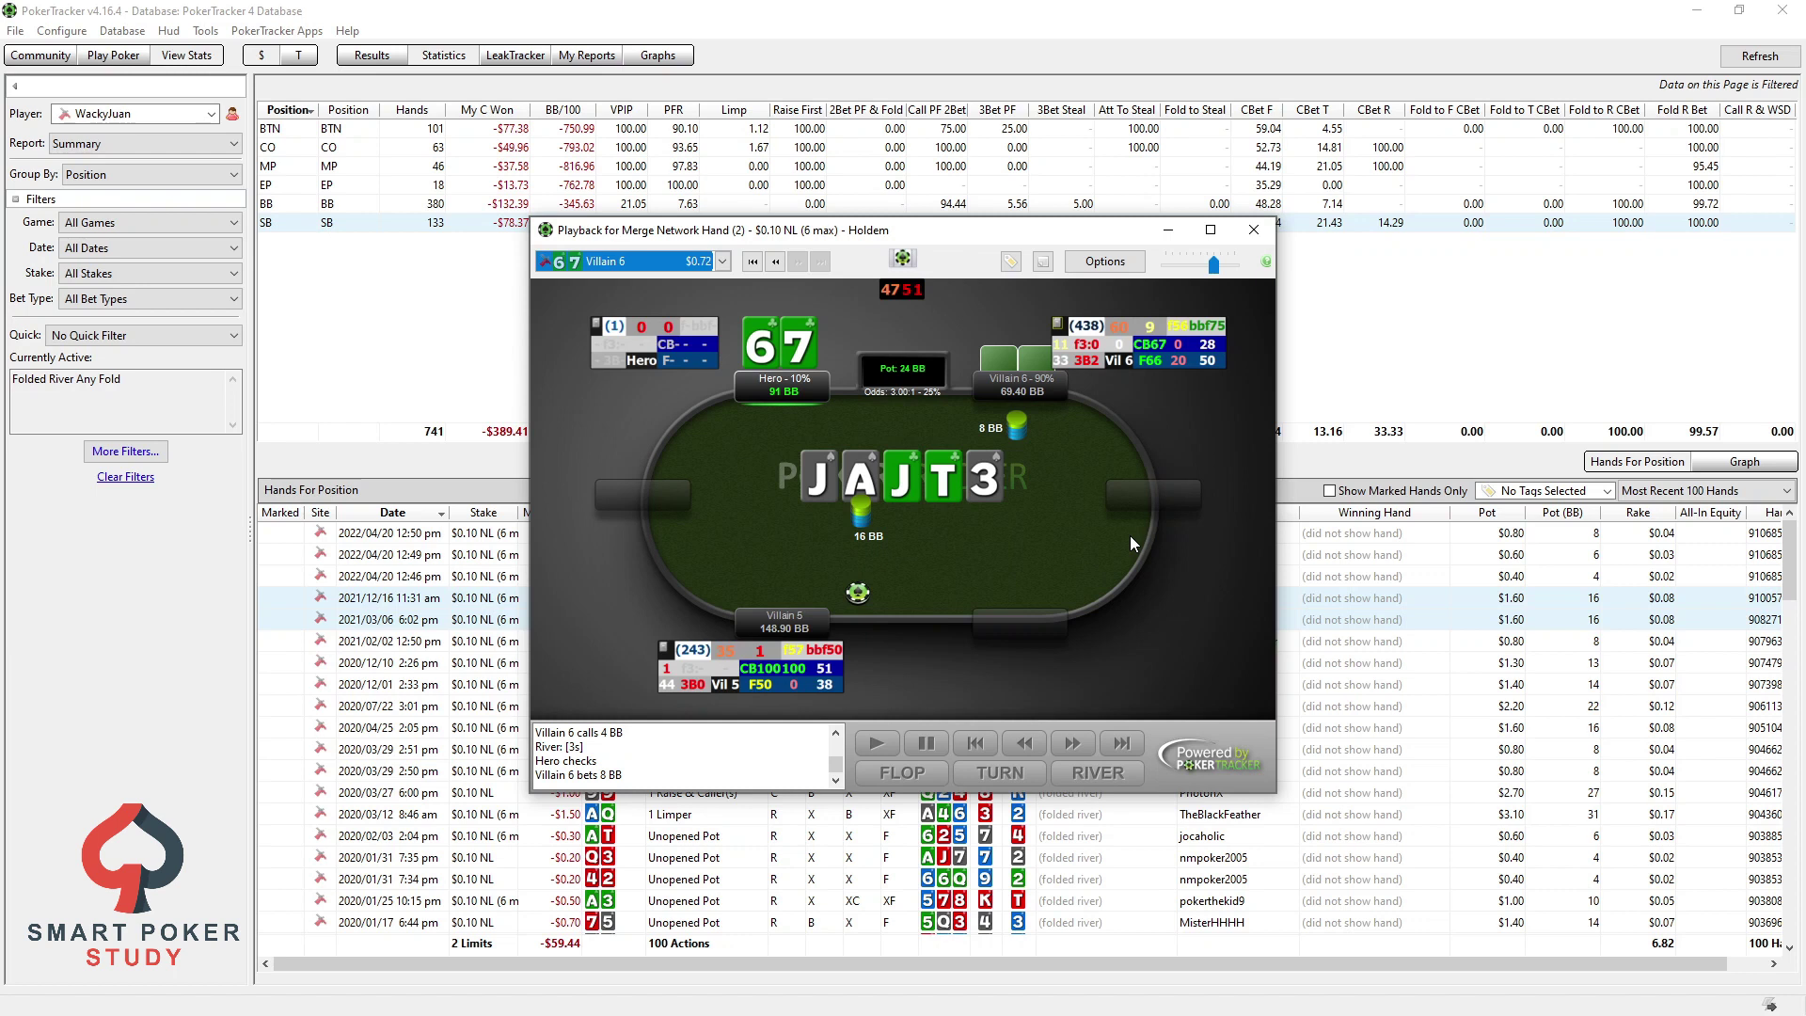
key("Left")
key("Left")
key("Left")
key("Left")
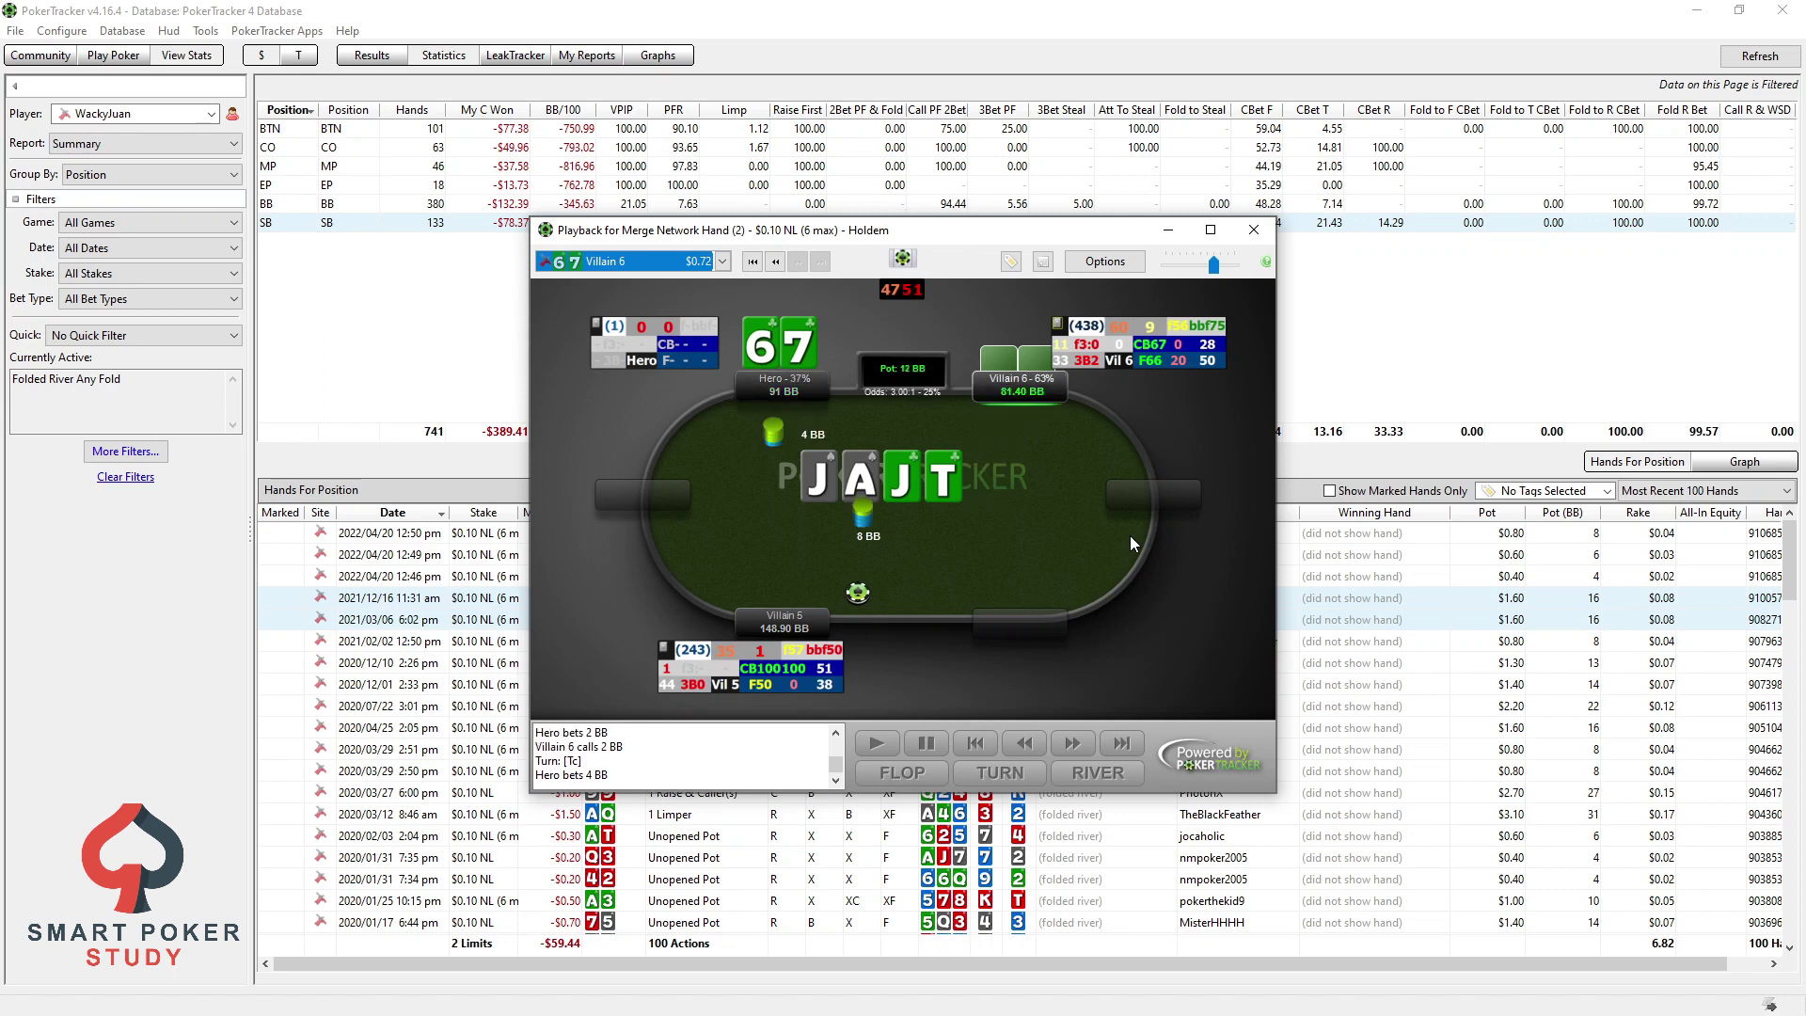